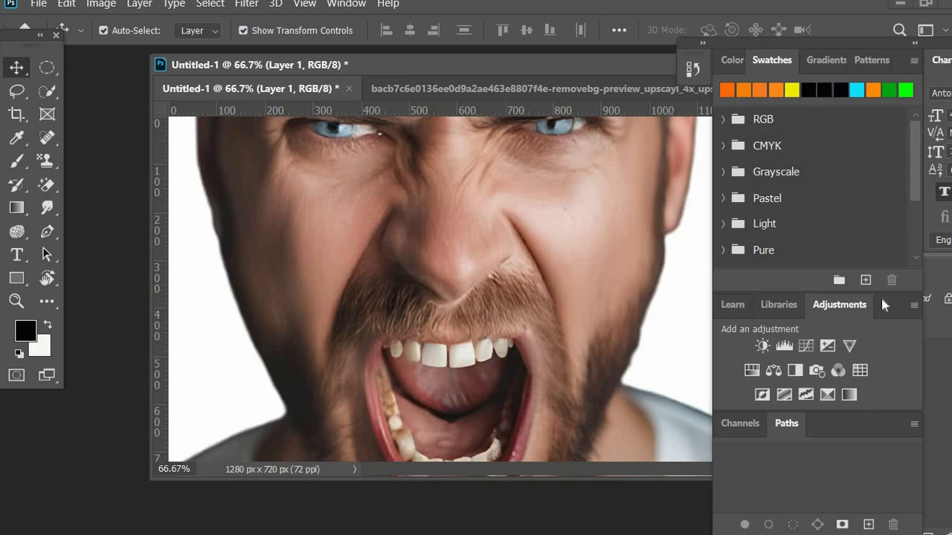
Step: Bring up the document's layer list and convert the portrait layer to a smart object
left_click(346, 4)
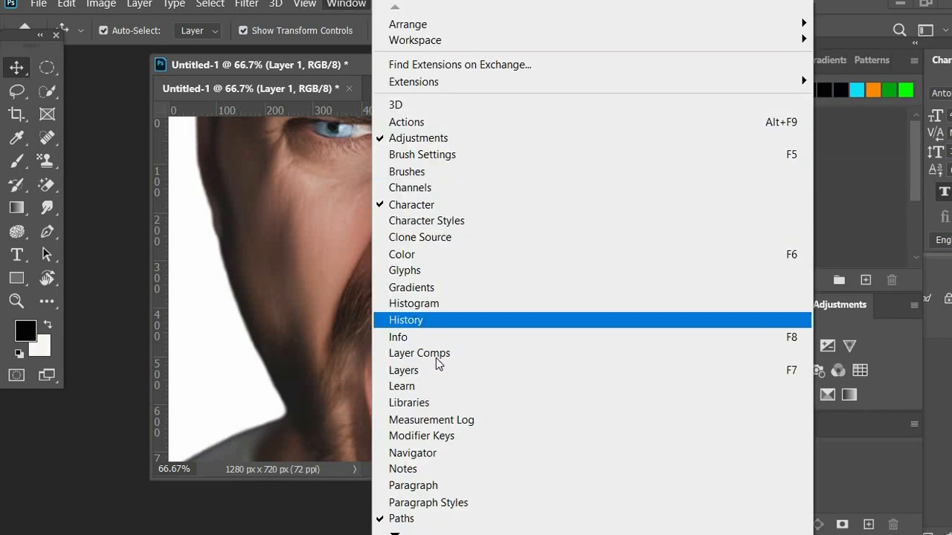
left_click(431, 371)
right_click(871, 232)
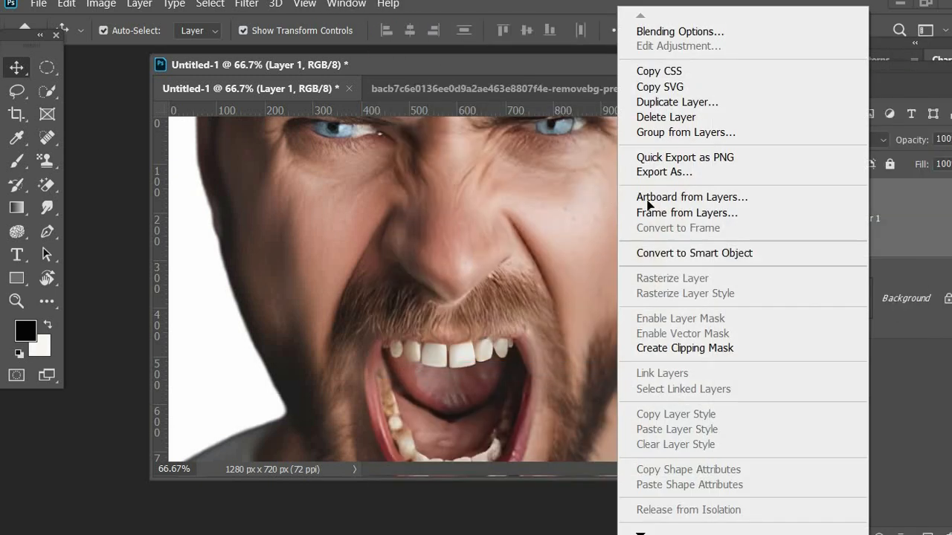
left_click(670, 310)
Step: Scale the portrait down to about 28.9% width and 27% height and centre it on the canvas
left_click_drag(364, 68, 388, 47)
scroll(551, 348, "down", 6)
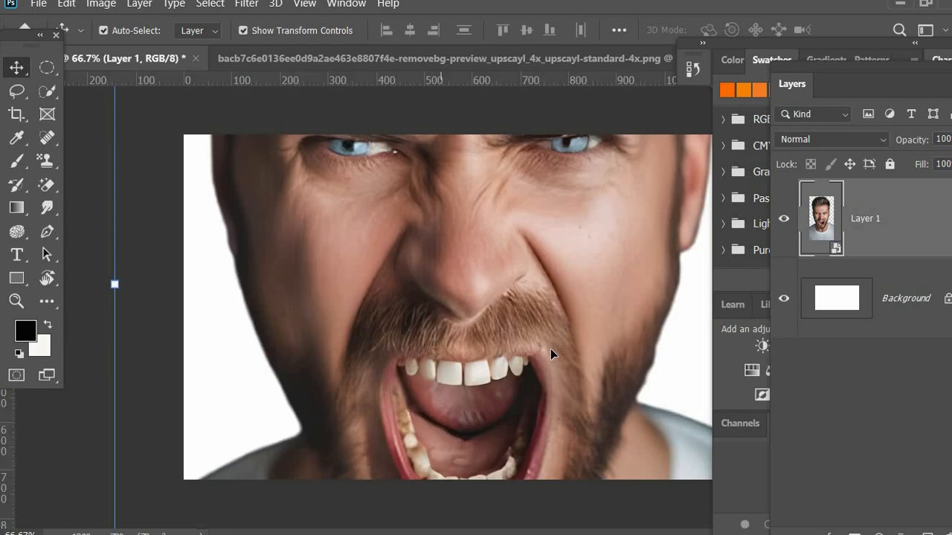
left_click_drag(486, 113, 486, 257)
left_click_drag(590, 488, 541, 436)
left_click_drag(382, 436, 480, 342)
left_click_drag(513, 299, 494, 313)
left_click_drag(491, 270, 491, 255)
left_click_drag(495, 316, 495, 328)
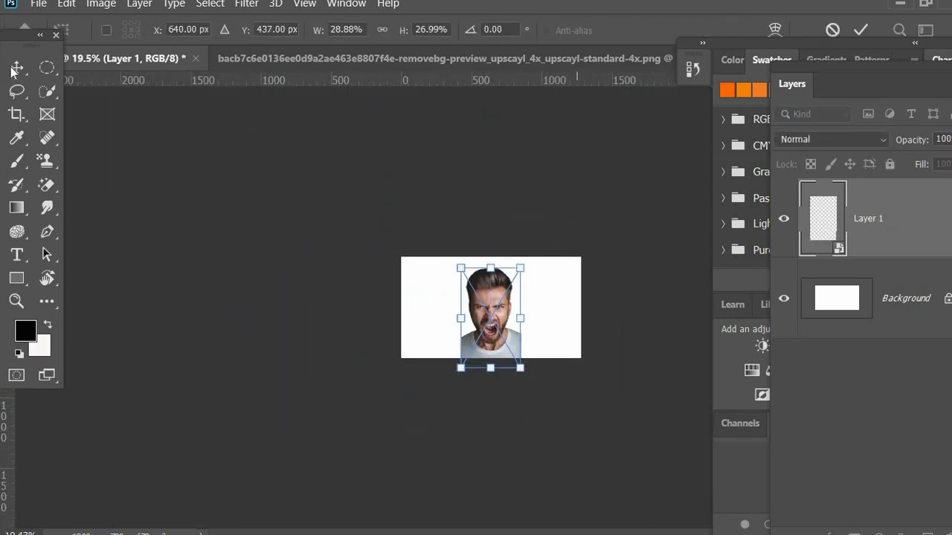
left_click(578, 402)
left_click(578, 401)
Step: Enlarge and slightly widen the portrait so the head and shoulders fill the canvas height, centred
scroll(482, 363, "up", 5)
left_click(555, 424)
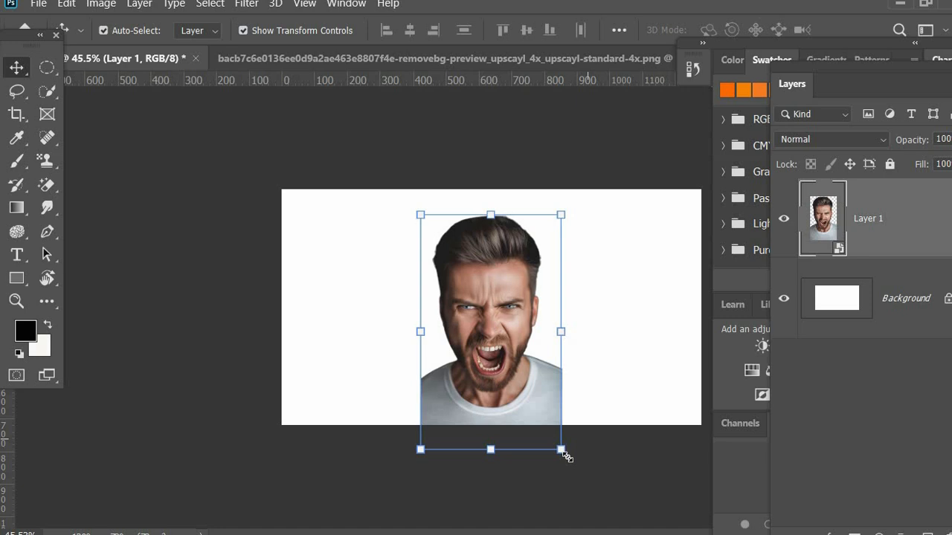
left_click_drag(562, 450, 604, 509)
left_click_drag(507, 374, 483, 375)
left_click(611, 253)
left_click(611, 253)
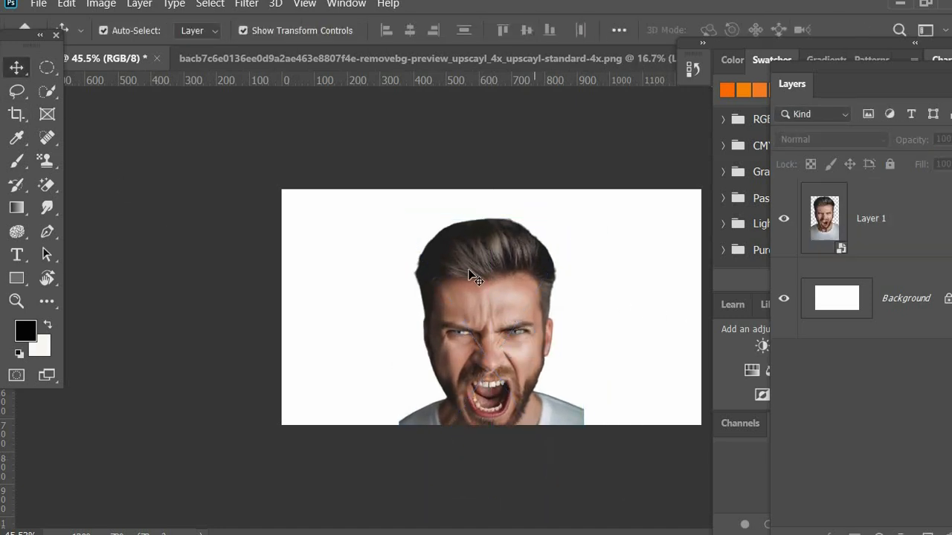
left_click_drag(474, 269, 475, 260)
Step: Save the composition as Untitled-1 in Photoshop format in the Downloads folder
key("ctrl+s")
left_click(592, 503)
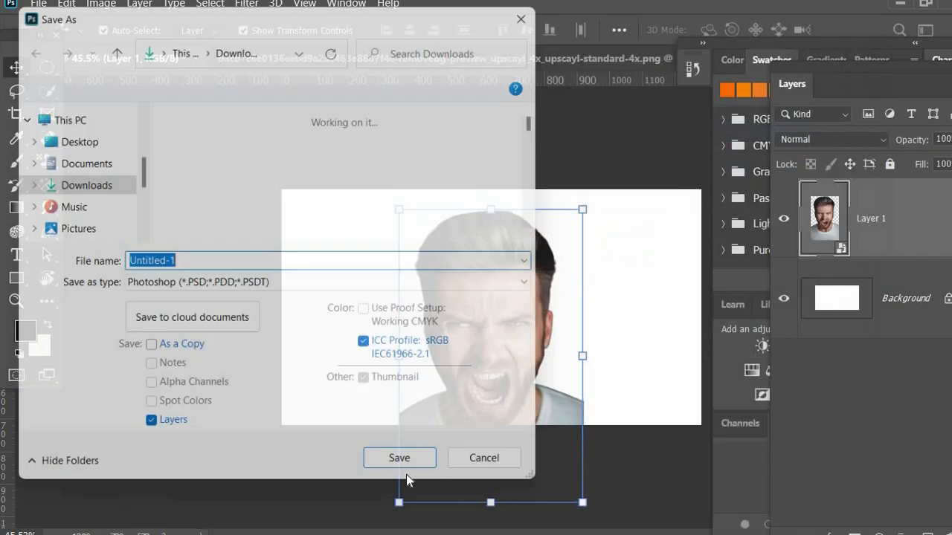
left_click(402, 457)
Step: Unlock the background layer and dock the layer list together with the colour swatches
left_click(947, 299)
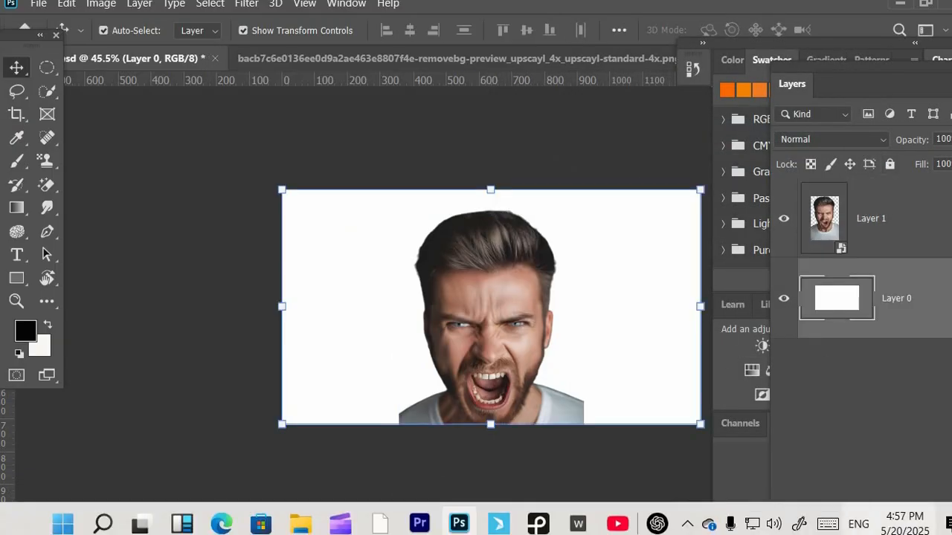
left_click(901, 521)
left_click(650, 131)
left_click_drag(773, 43, 759, 1)
left_click(825, 481)
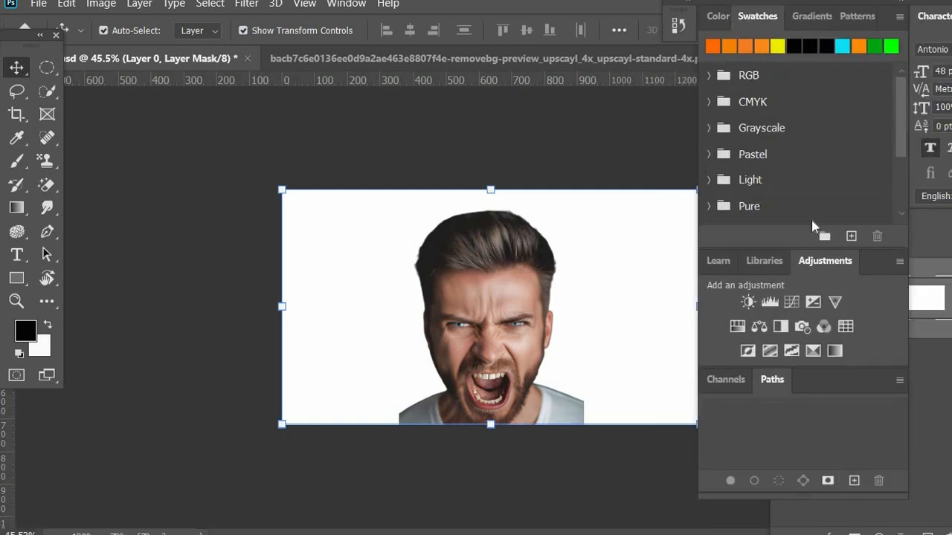
left_click(929, 239)
key("ctrl+z")
left_click_drag(791, 85, 773, 19)
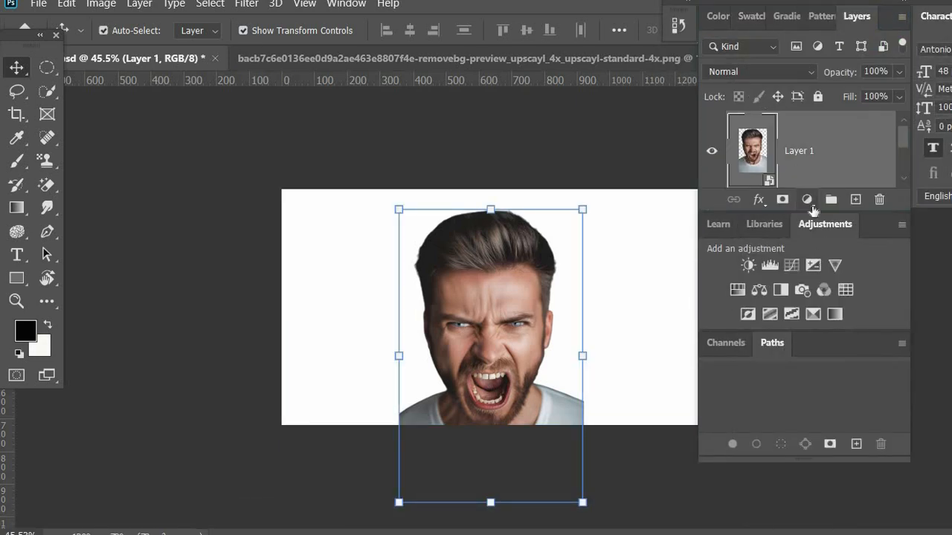
Step: Add a solid colour fill layer in near-black 030303 and place it beneath the portrait
left_click_drag(877, 214, 807, 394)
left_click(807, 383)
left_click(826, 71)
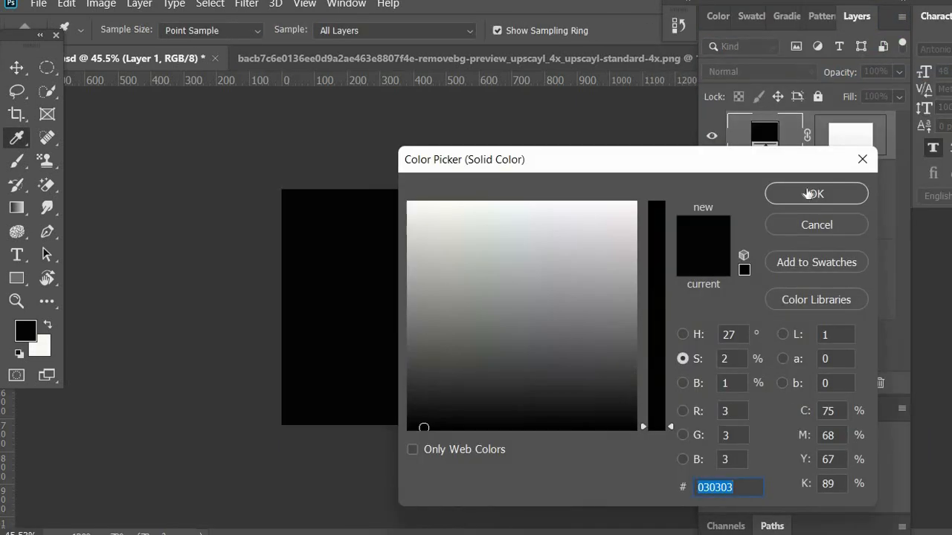
left_click(813, 191)
left_click_drag(763, 111, 766, 240)
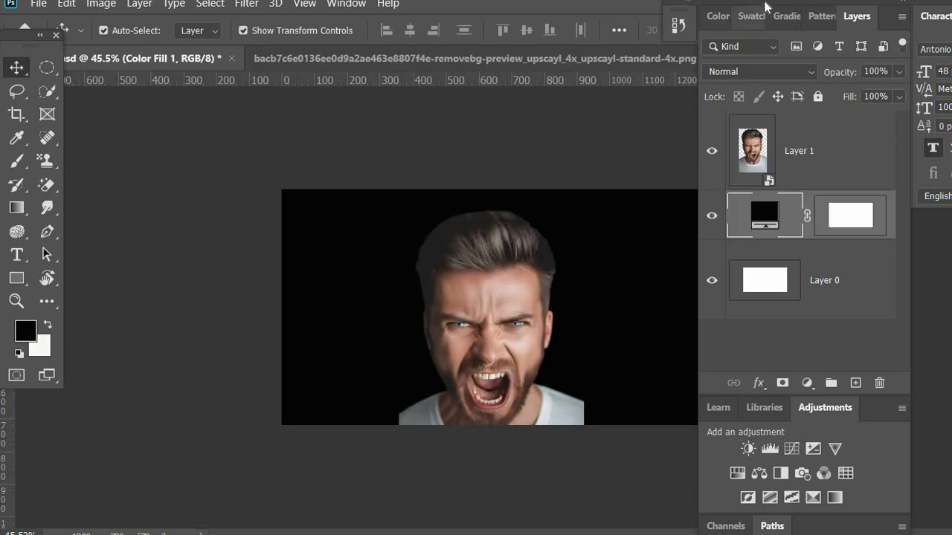
Step: Open the burning-building image 231107f7adf80a02b275863991a85ba2 and bring it into the composition behind the portrait
key("ctrl+o")
scroll(235, 239, "down", 5)
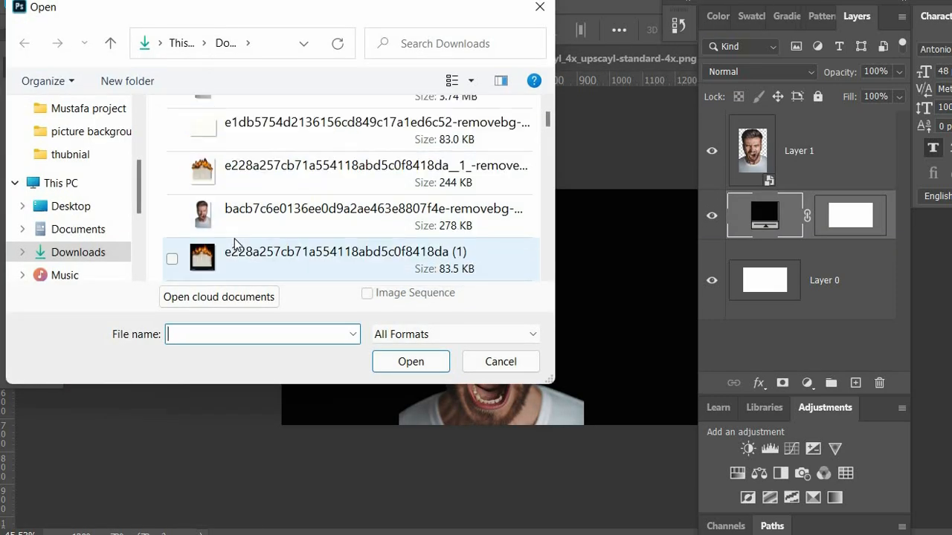
left_click(335, 246)
left_click(410, 361)
left_click(128, 59)
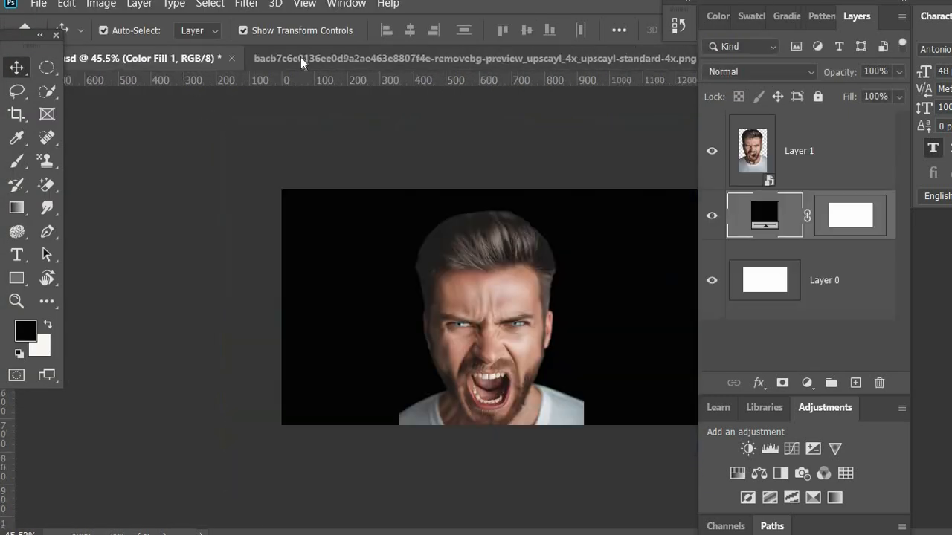
left_click(303, 58)
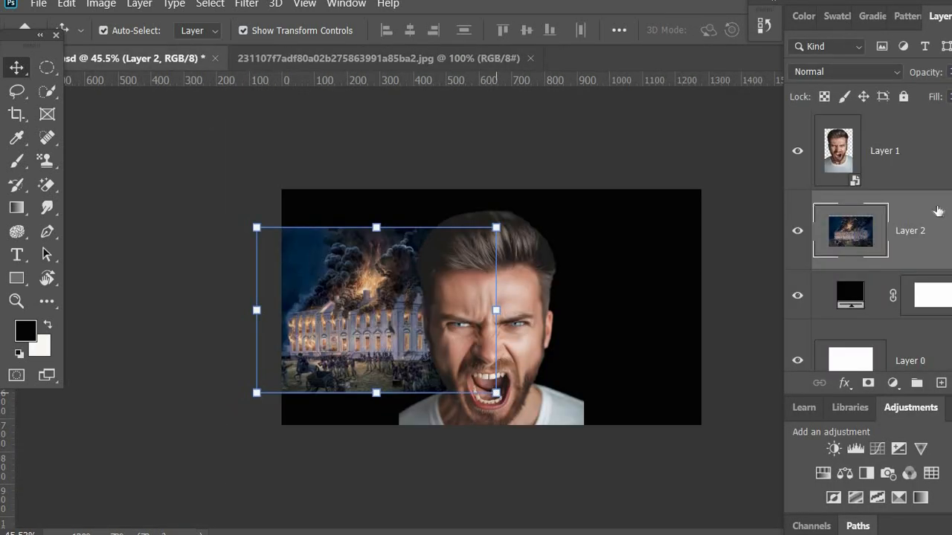
Step: Convert the burning-building layer to a smart object and fit it into the canvas's upper-left area
right_click(938, 212)
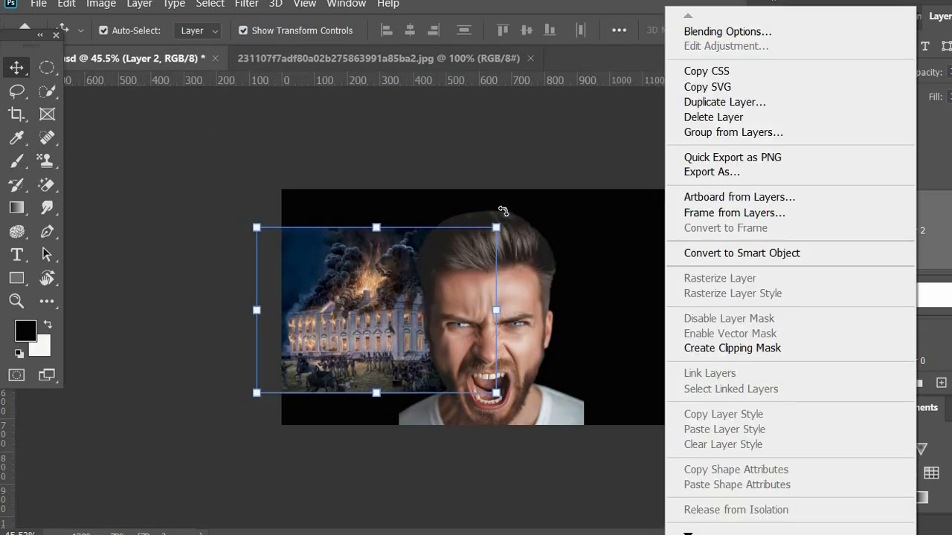
left_click(722, 251)
left_click_drag(346, 329, 372, 253)
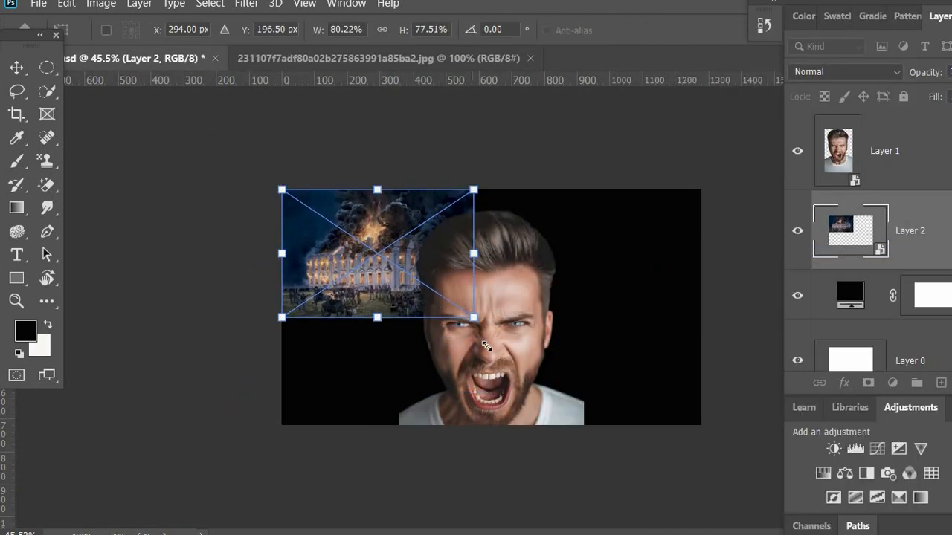
left_click_drag(474, 319, 501, 346)
key("Return")
Step: Add the White House fire poster 1c179d1245ca84e44e7cfc811798c210 (1) behind the portrait, about 679 × 838 px, along the canvas's right edge
left_click(39, 4)
left_click(58, 45)
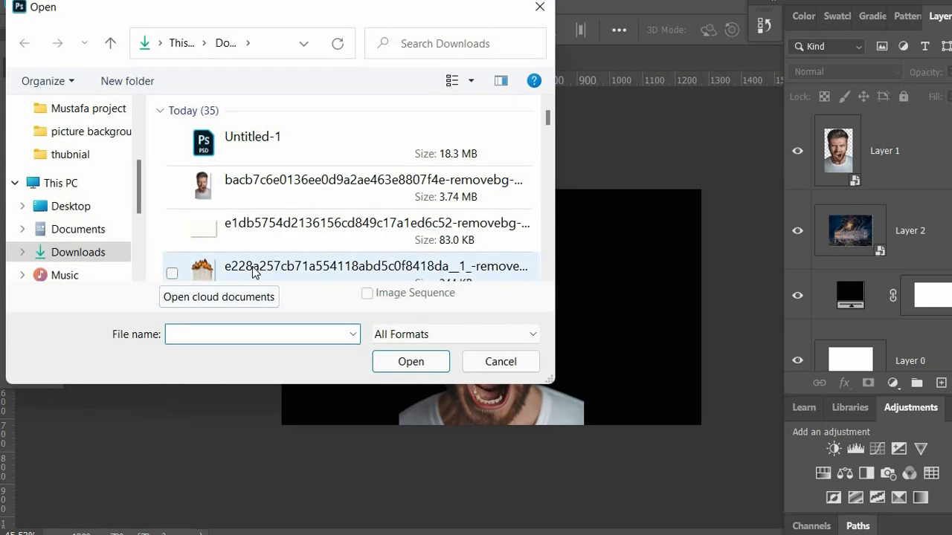
scroll(253, 270, "down", 5)
double_click(209, 221)
left_click(126, 58)
left_click_drag(844, 168, 846, 264)
left_click_drag(720, 98, 693, 189)
left_click_drag(692, 453, 700, 466)
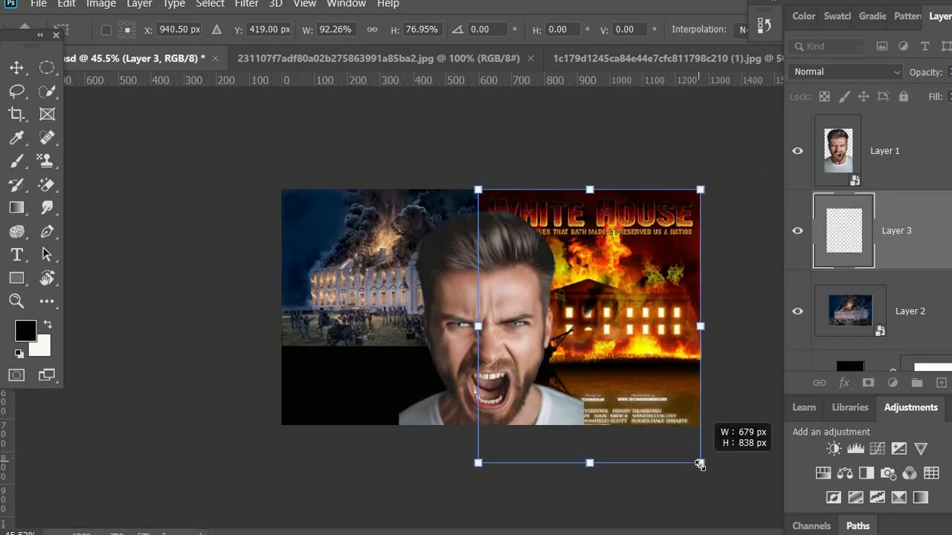
left_click(196, 278)
left_click(196, 278)
Step: Shift the portrait slightly to the right and place rule-of-thirds guides along the Crop tool's grid
left_click_drag(483, 262, 490, 262)
left_click(476, 141)
mouse_move(468, 80)
left_mouse_down()
mouse_move(469, 206)
mouse_move(465, 80)
left_mouse_up()
key("c")
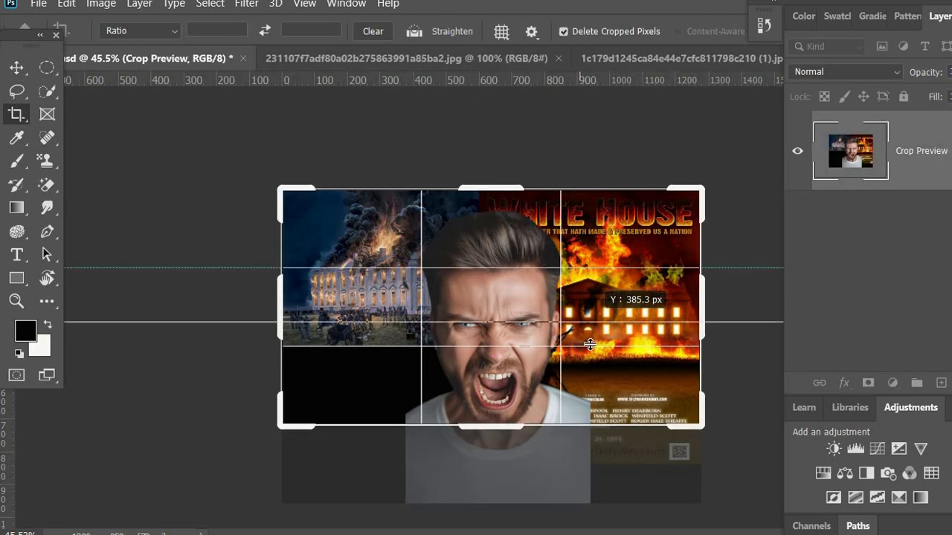
left_click_drag(589, 344, 590, 348)
left_click_drag(25, 36, 48, 38)
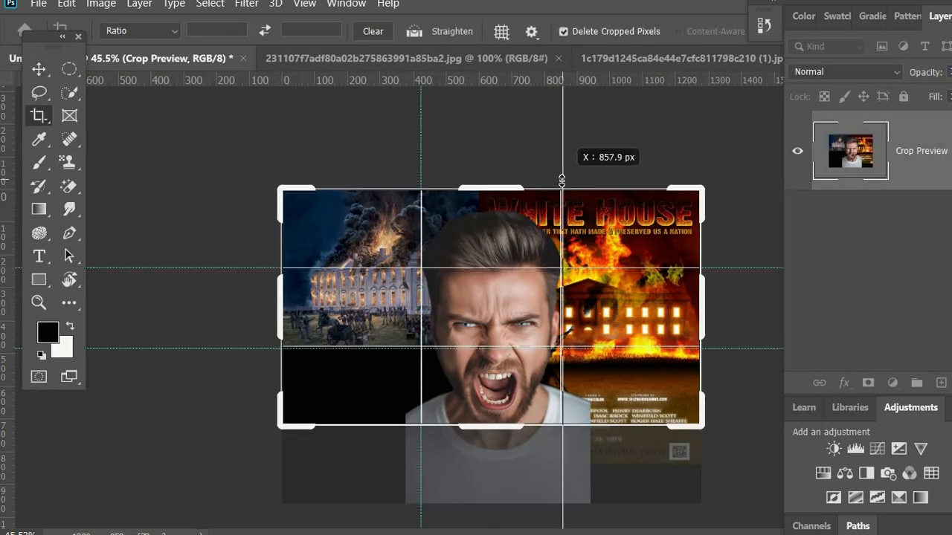
key("v")
Step: Add a layer mask to the White House poster and brush black to fade its inner edge and lower area
left_click(907, 235)
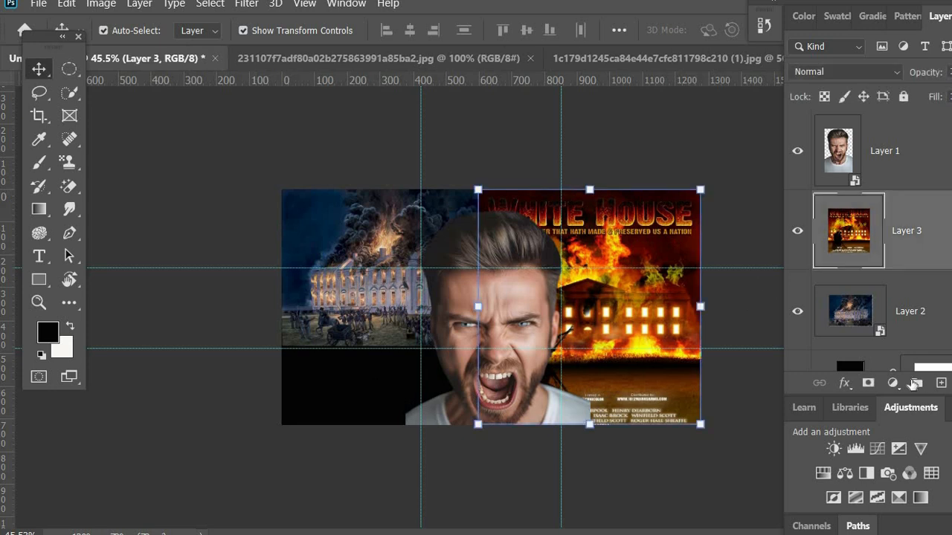
left_click(868, 383)
key("b")
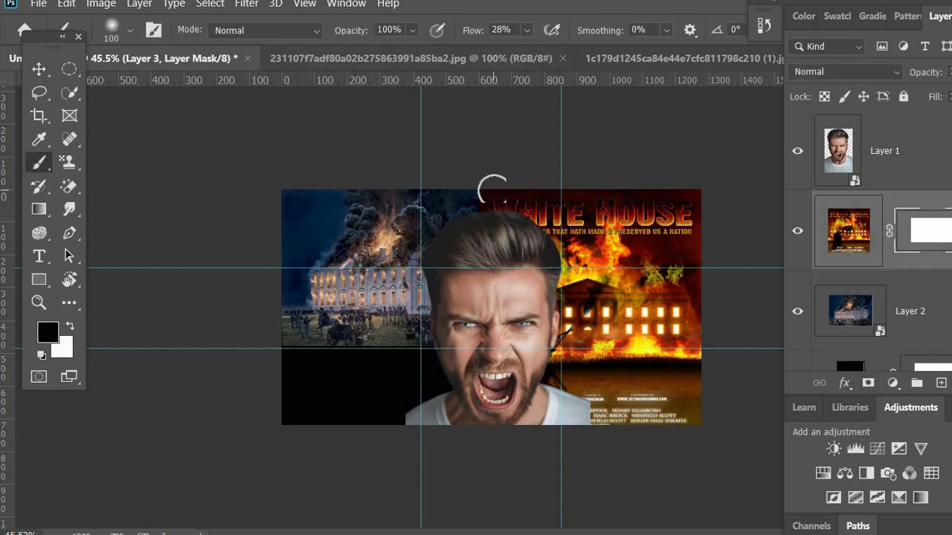
left_click_drag(584, 361, 662, 365)
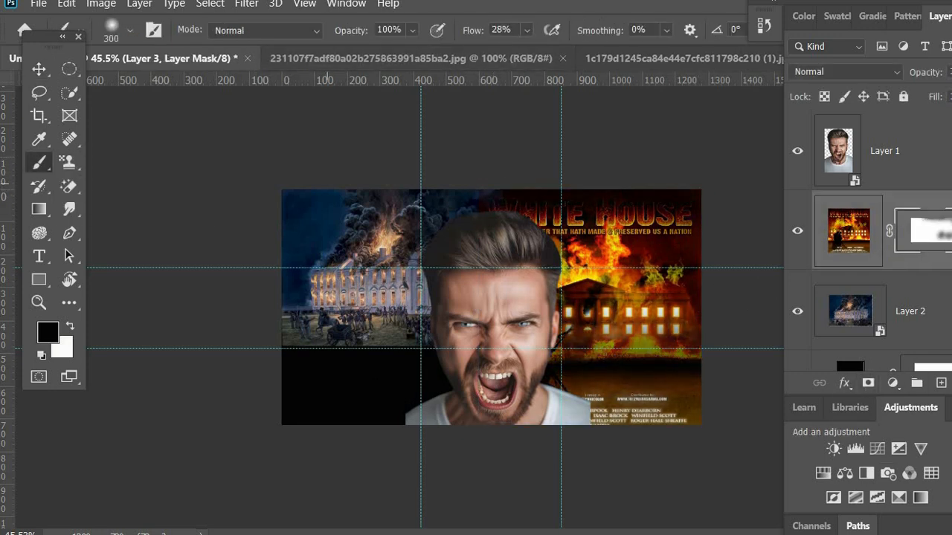
Step: Mask the night burning-building layer and brush black to fade its lower edge into the background
left_click(887, 298)
left_click(868, 383)
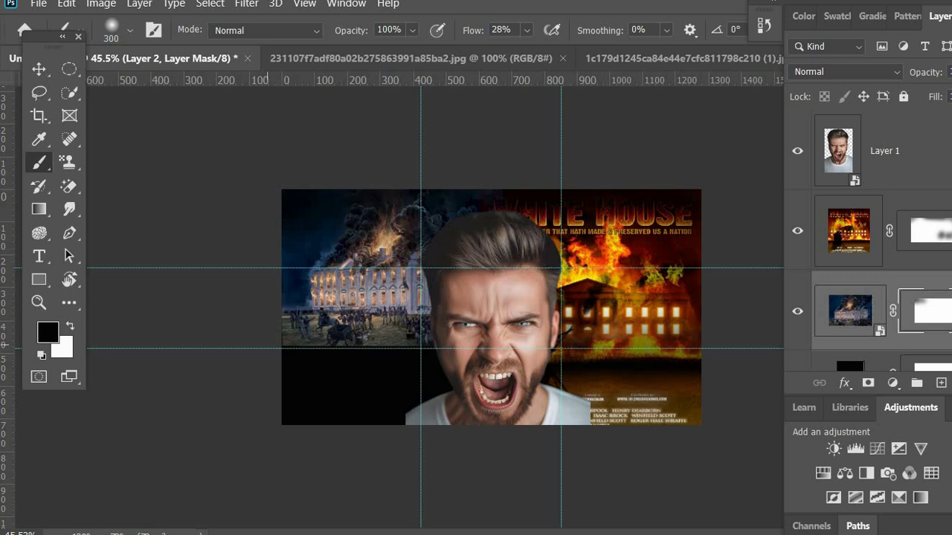
left_click_drag(320, 319, 394, 334)
Step: Brush out the poster's bottom credits on its layer mask and save the document
left_click(924, 231)
left_click_drag(587, 416, 673, 418)
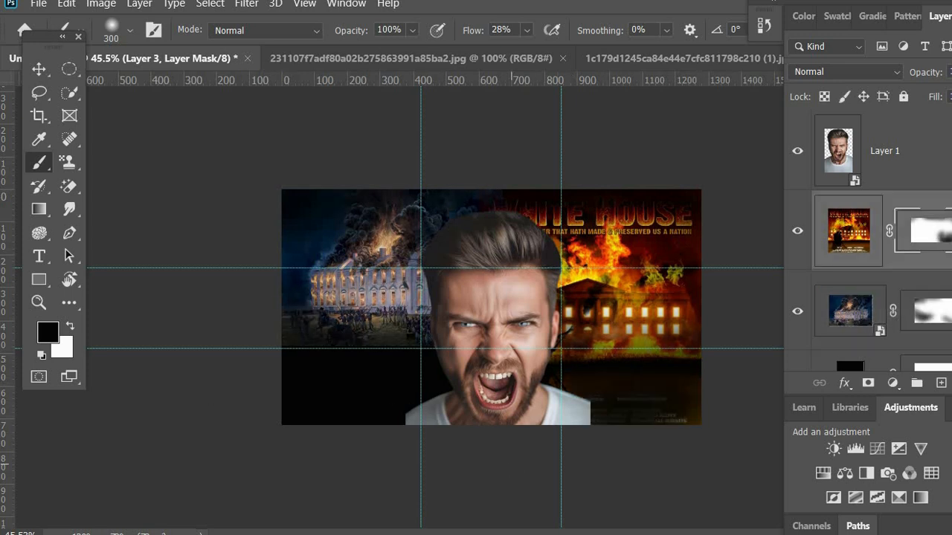
left_click(37, 73)
left_click(38, 4)
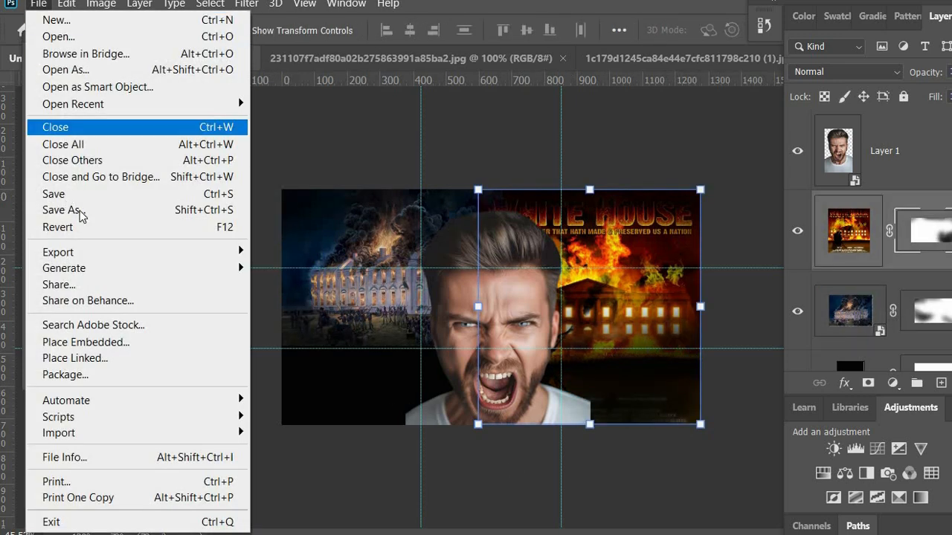
left_click(67, 194)
Step: Open the sparks image e1db5754d2136156cd849c17a1ed6c52 and bring it into the composition behind the portrait
left_click(38, 4)
left_click(58, 36)
scroll(226, 237, "down", 3)
scroll(214, 205, "up", 3)
scroll(214, 199, "down", 3)
double_click(215, 182)
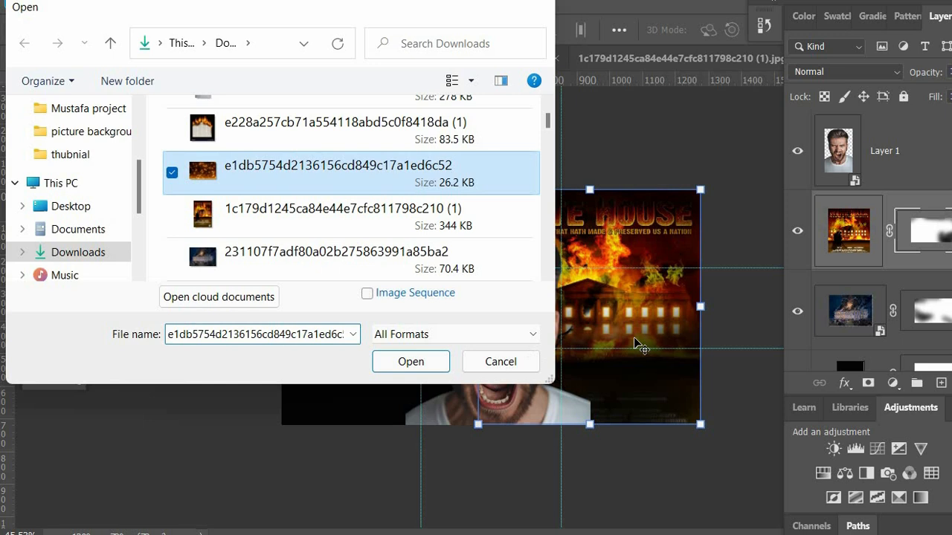
left_click_drag(497, 253, 669, 389)
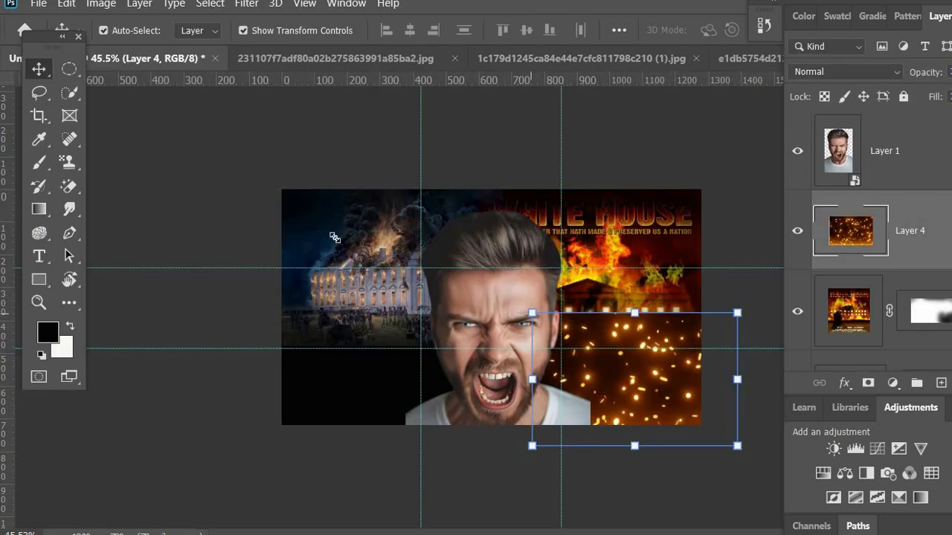
Step: Enlarge the sparks layer to span the full canvas width and lower it over the bottom two thirds
left_click_drag(532, 313, 249, 209)
key("Return")
left_click_drag(634, 373, 639, 431)
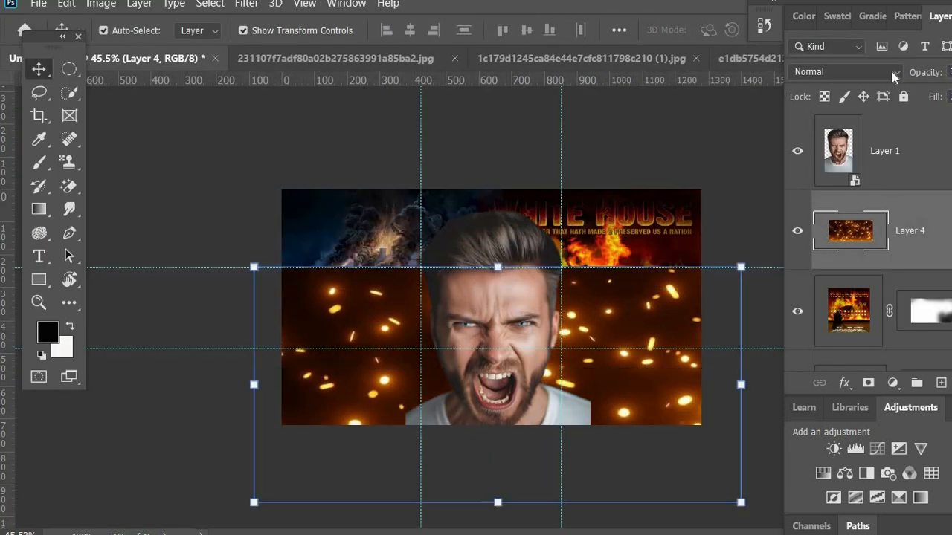
Step: Change the sparks layer's blend mode so its dark background drops out, and deselect the layer
left_click(894, 72)
left_click(862, 240)
left_click(119, 167)
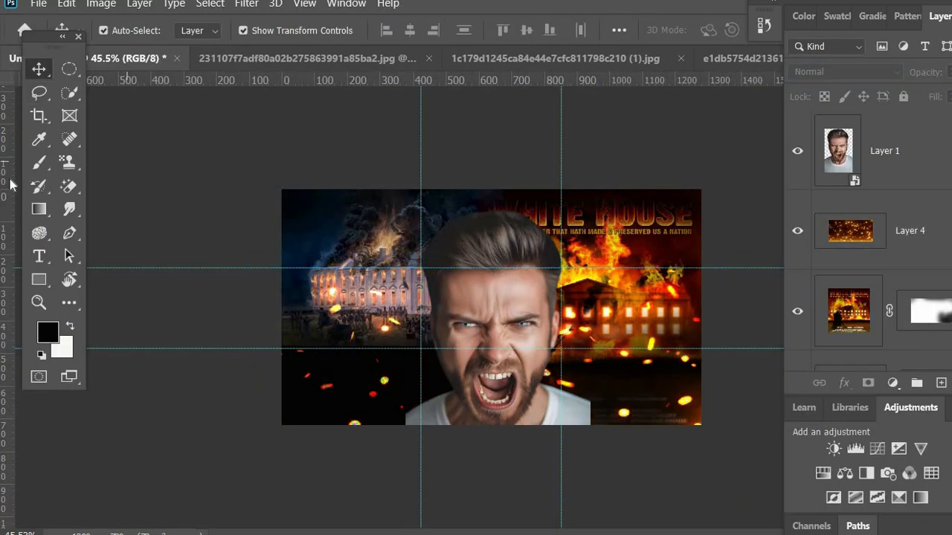
Step: Open the burning newspaper cutout e228a257cb71a554118abd5c0f8418da__1_-removebg-preview.png and close the other source image documents
key("ctrl+plus")
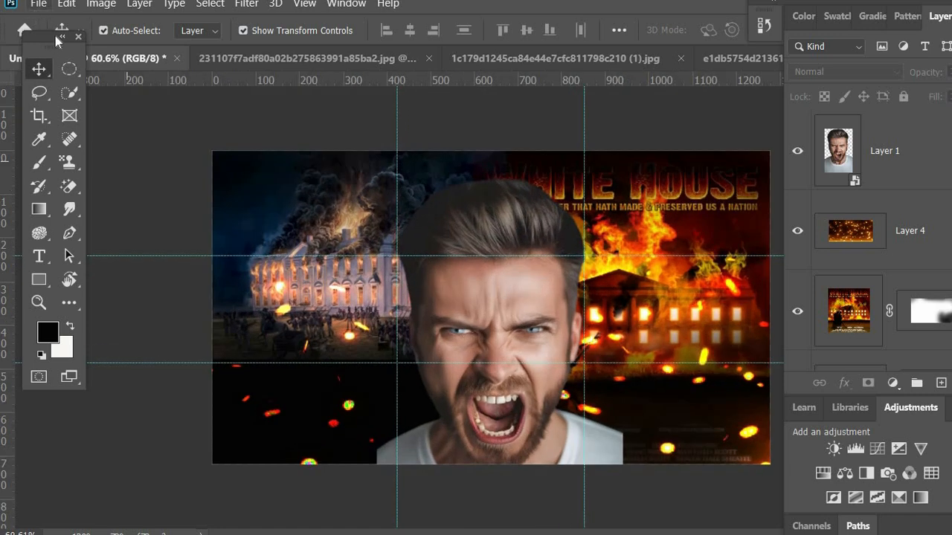
key("ctrl+o")
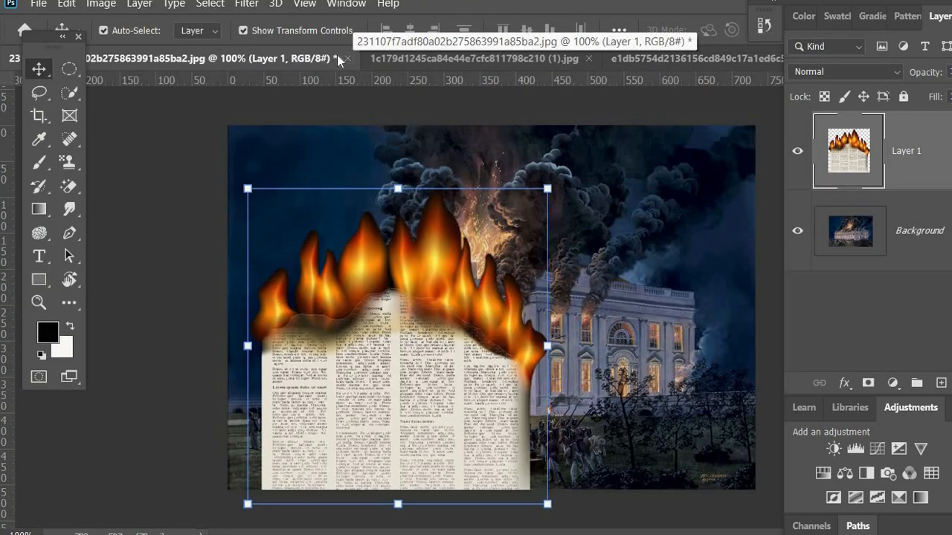
left_click(347, 59)
left_click(518, 241)
left_click(494, 58)
left_click(474, 59)
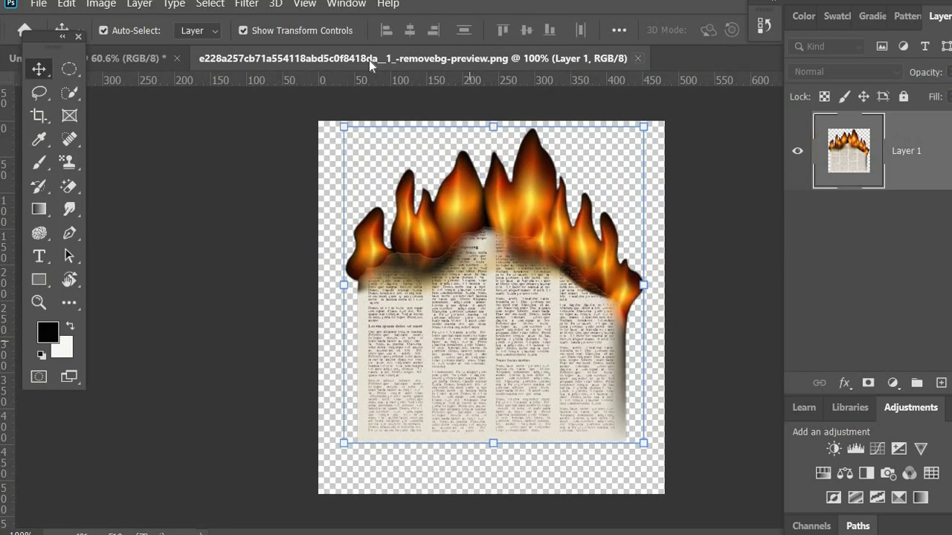
Step: Bring the burning newspaper into the composition behind the portrait, shrink it, tilt it and set it in the canvas's lower left
left_click_drag(498, 302, 317, 386)
left_click_drag(847, 156, 847, 240)
left_click_drag(325, 386, 340, 342)
left_click_drag(420, 425, 399, 398)
left_click_drag(334, 350, 334, 380)
left_click_drag(408, 445, 415, 437)
key("Return")
Step: Find and open the explosion image 9d83e6ae717bc48867a054337d34cea9.jpg in the Downloads folder
key("ctrl+o")
scroll(266, 264, "down", 3)
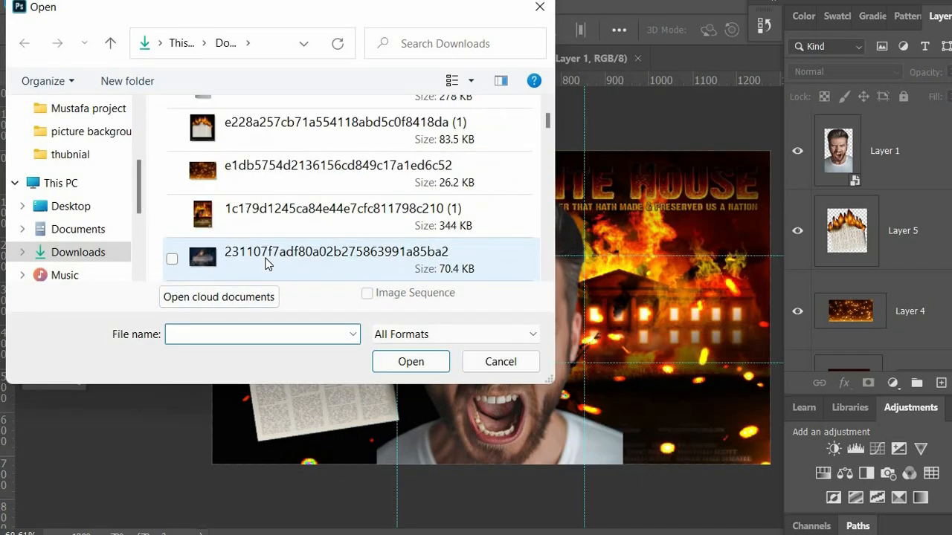
scroll(271, 264, "down", 10)
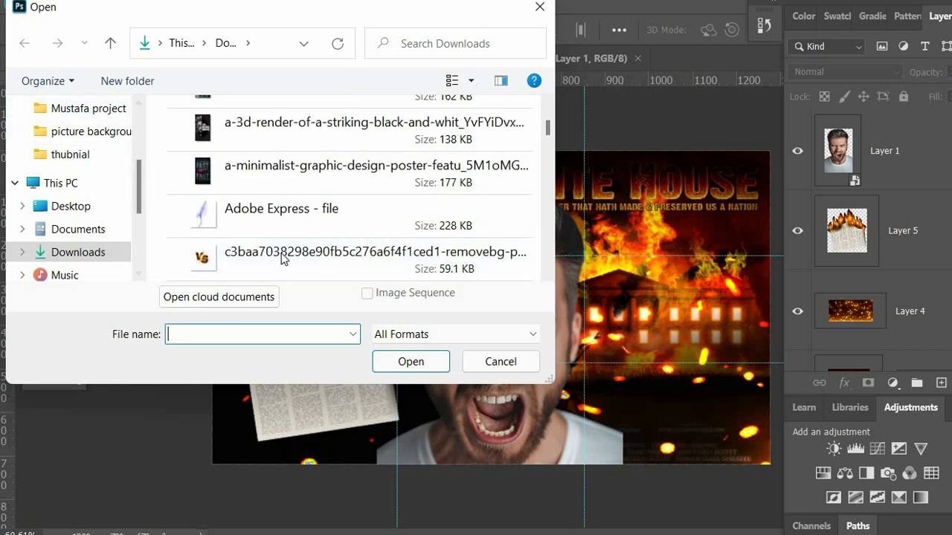
scroll(279, 256, "down", 10)
scroll(82, 260, "up", 2)
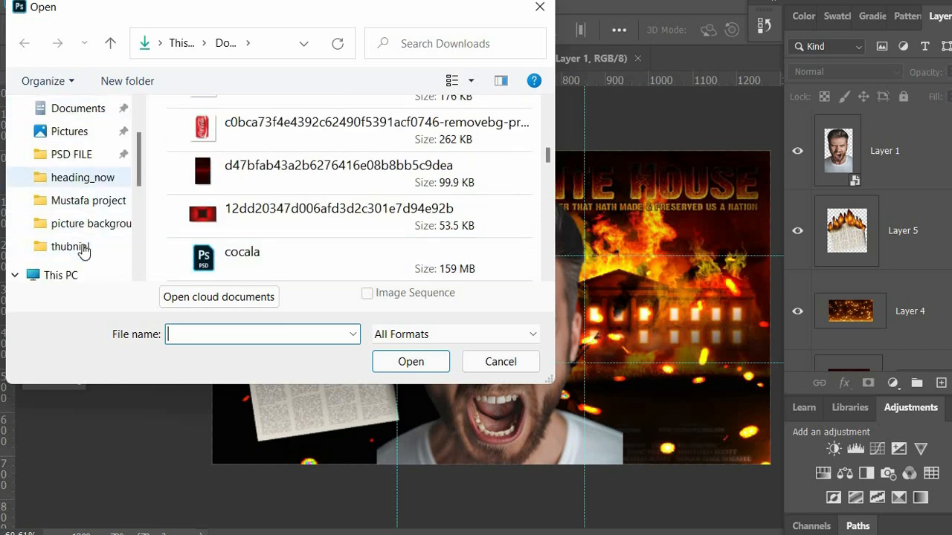
scroll(84, 251, "down", 3)
left_click(78, 229)
scroll(275, 253, "down", 10)
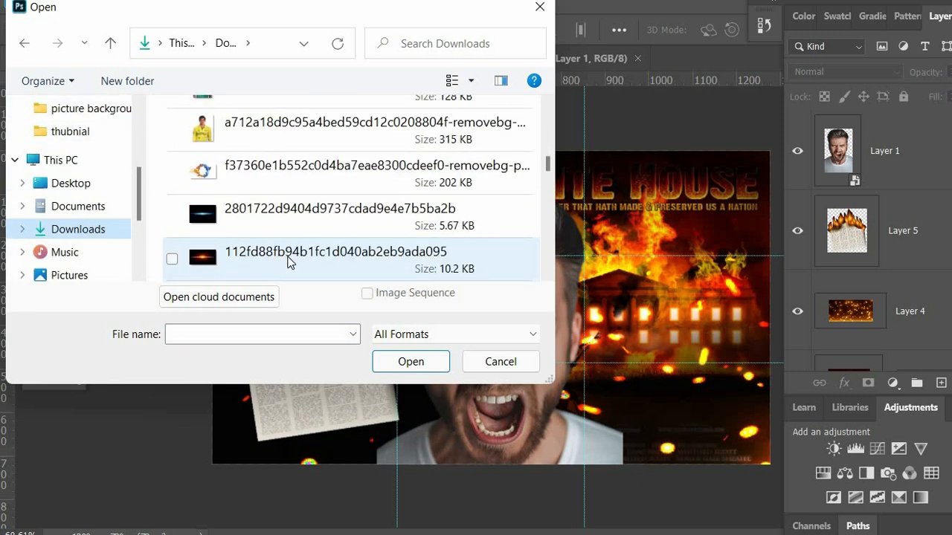
scroll(290, 263, "down", 15)
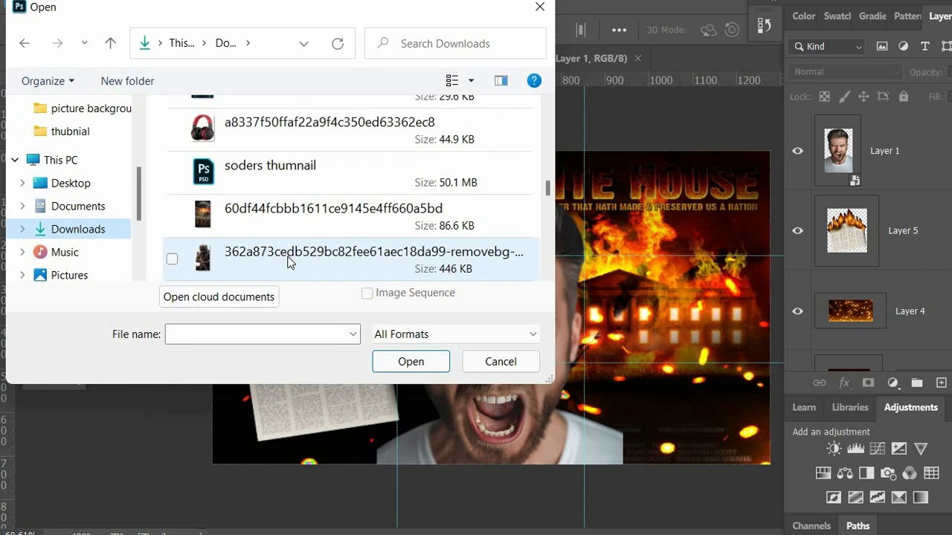
scroll(290, 263, "down", 3)
left_click(290, 127)
left_click(410, 361)
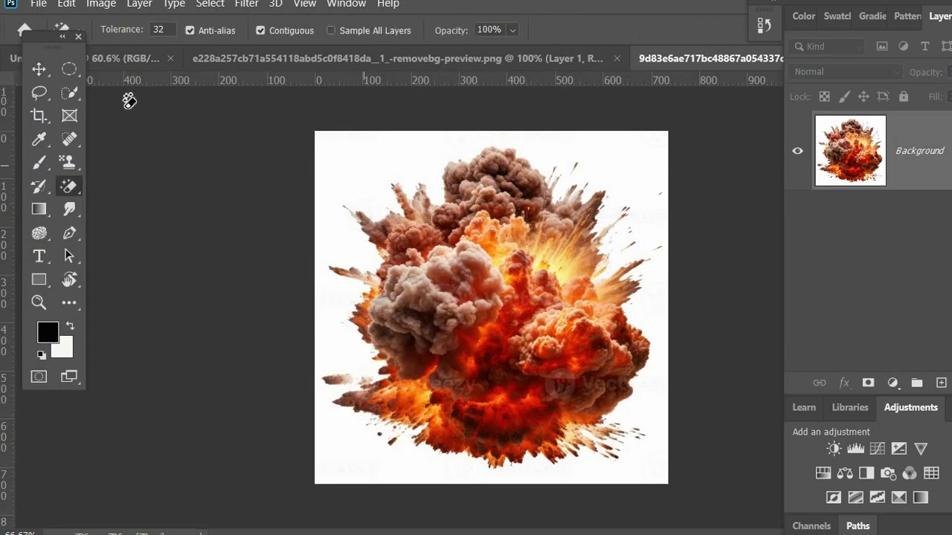
Step: Erase the explosion's white background, bring the cutout into the composition and place it behind the portrait over the right-hand building
left_click(363, 165)
key("v")
left_click_drag(484, 316, 601, 435)
left_click_drag(869, 153, 878, 270)
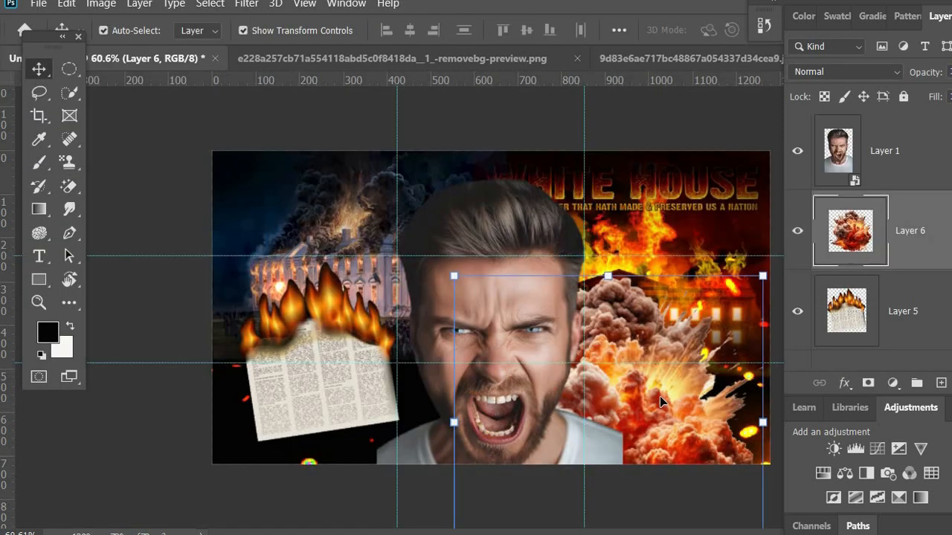
left_click_drag(660, 401, 661, 172)
Step: Add a layer mask to the explosion and paint it with a soft black brush to fade the cloud's upper and right edges
left_click(868, 383)
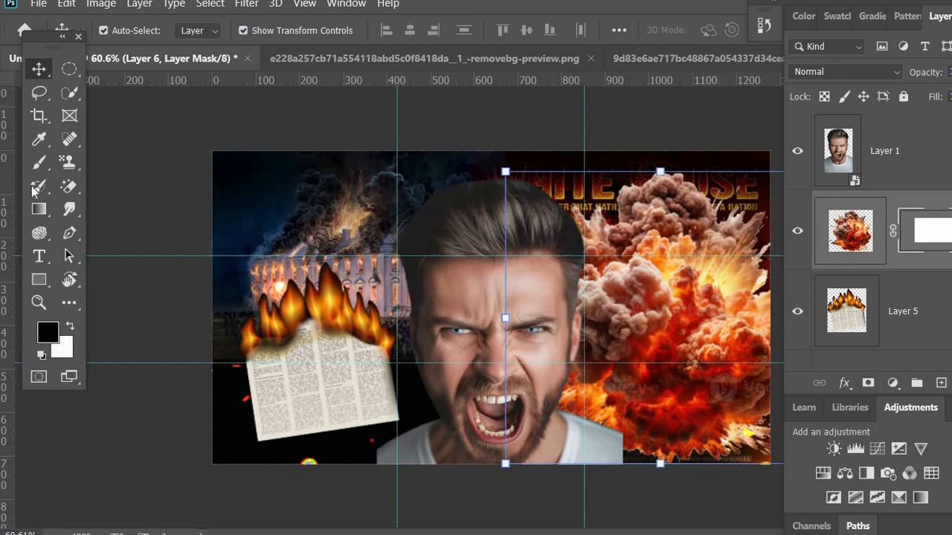
left_click(39, 163)
mouse_move(636, 237)
left_mouse_down()
mouse_move(656, 246)
mouse_move(779, 413)
mouse_move(717, 453)
left_mouse_up()
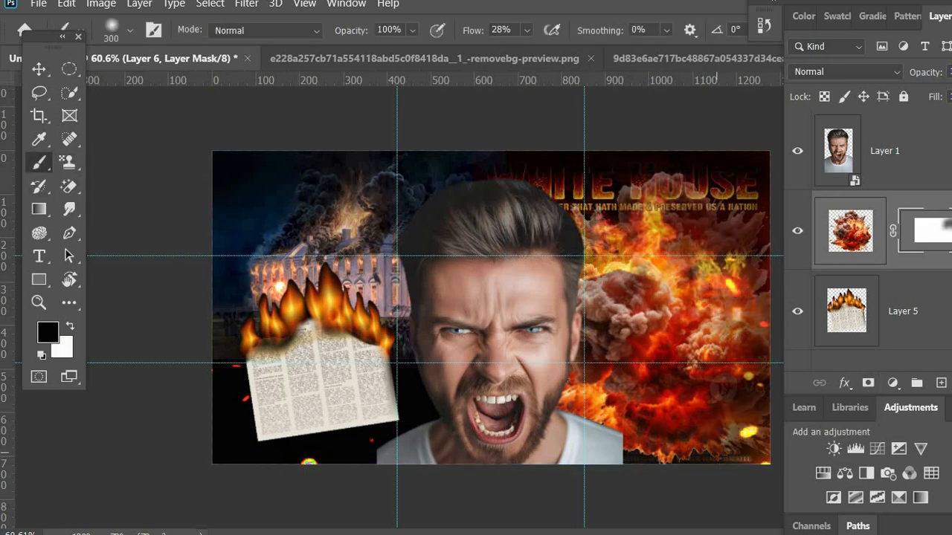
left_click_drag(638, 245, 659, 301)
key("v")
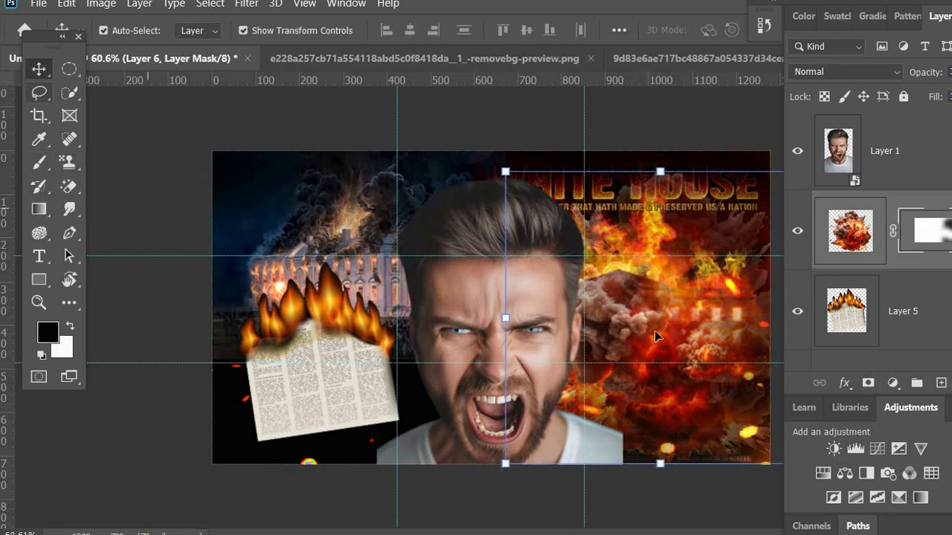
Step: Duplicate the masked explosion to the canvas's lower left and stack both explosion layers beneath the burning newspaper
left_click_drag(690, 351, 300, 439)
scroll(863, 301, "down", 2)
left_click_drag(859, 232, 865, 195)
left_click_drag(850, 164, 859, 245)
left_click(850, 231)
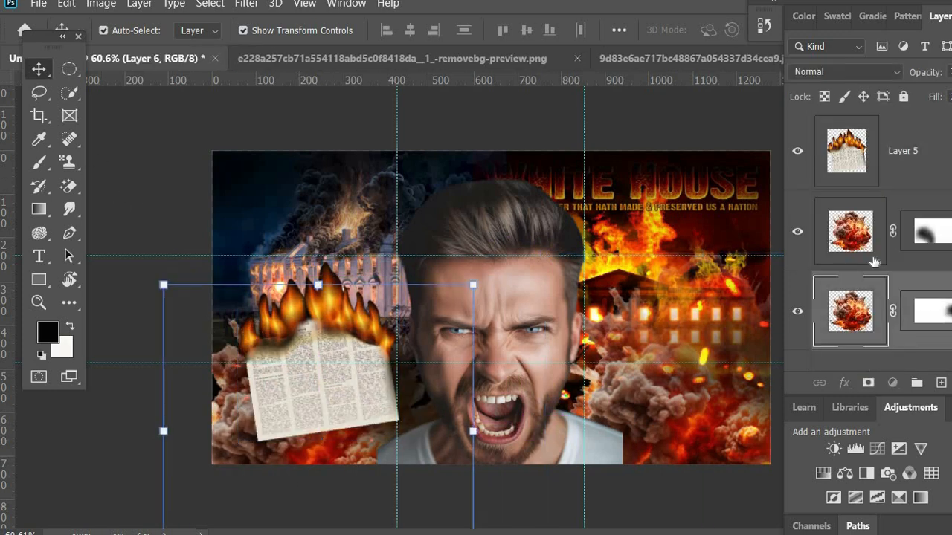
Step: Paint black on the explosion copy's mask to soften the cloud around the newspaper
left_click(926, 232)
key("b")
left_click_drag(231, 447, 309, 371)
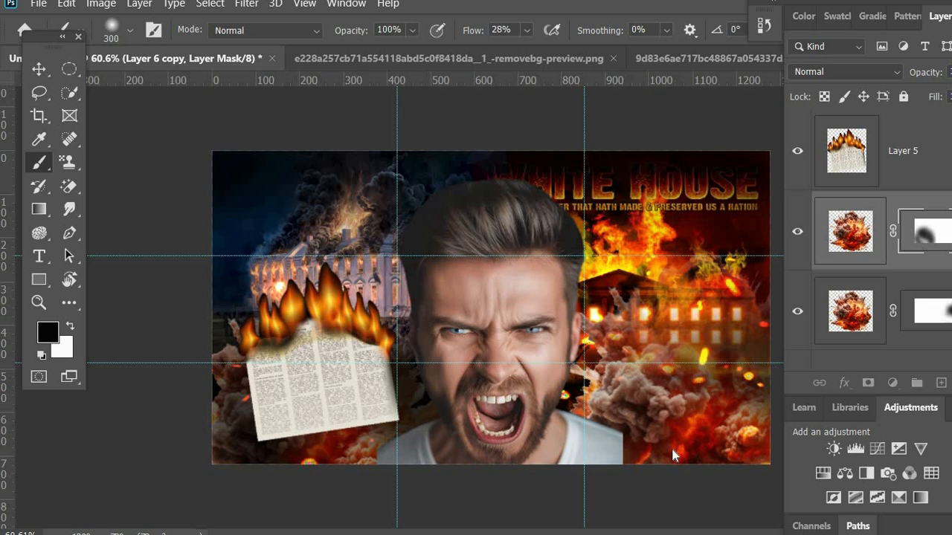
Step: Paint black on the Layer 2 mask to fade the blue sky and smoke above the left burning building
key("alt+bracketleft")
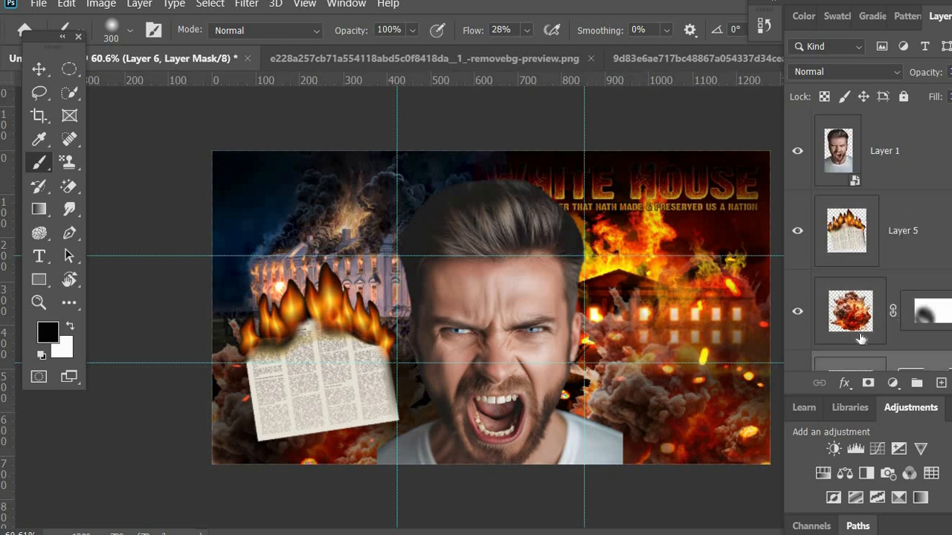
key("alt+bracketleft")
key("alt+bracketleft")
key("alt+bracketleft")
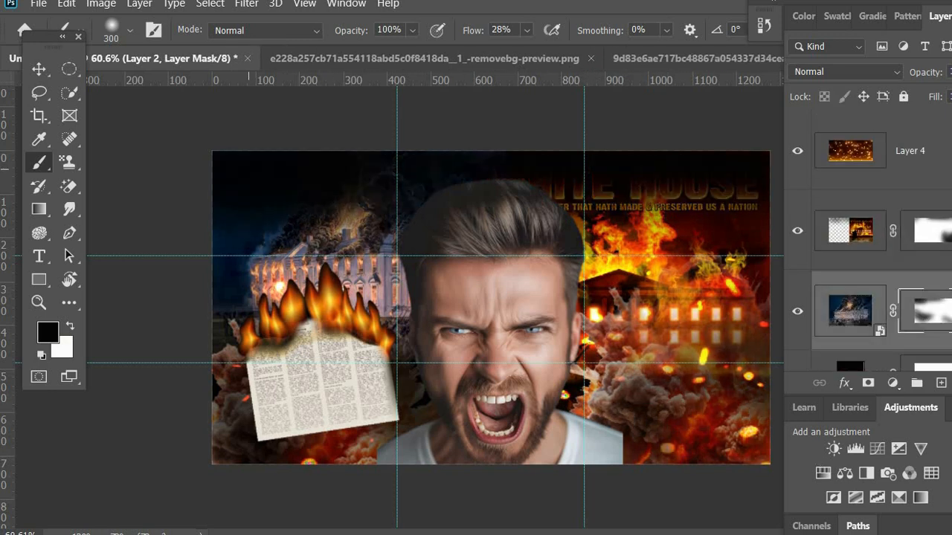
key("alt+bracketright")
key("alt+bracketright")
key("alt+bracketright")
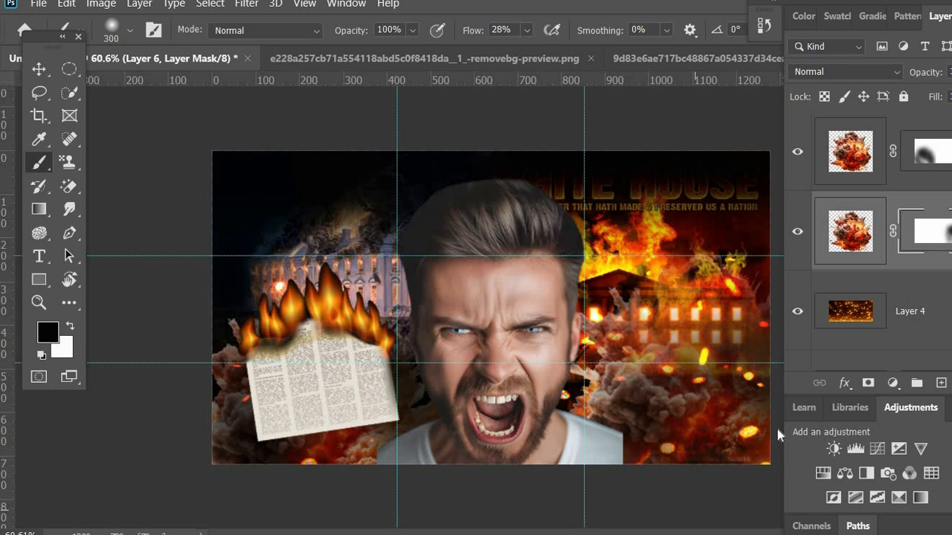
Step: Paint black on the Layer 3 mask to fade the poster title above the right burning building
key("alt+bracketleft")
key("alt+bracketleft")
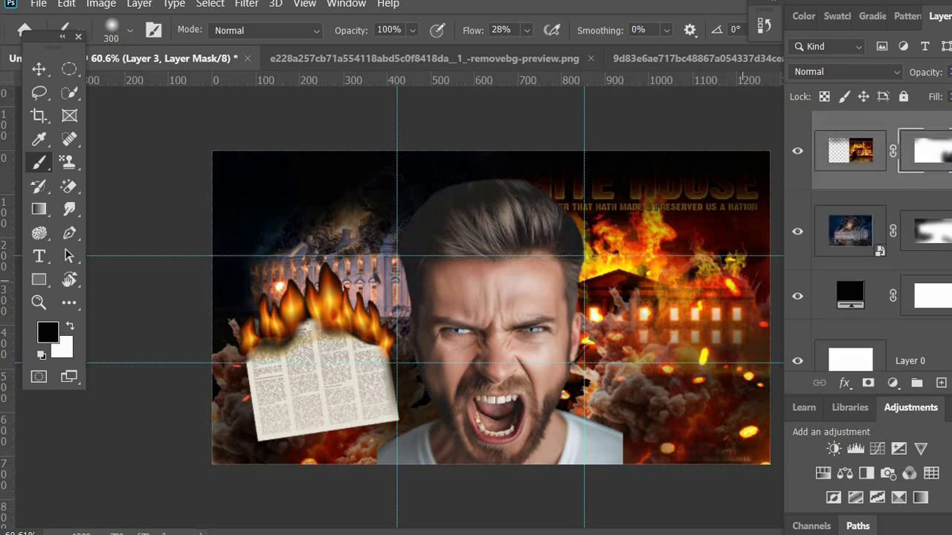
left_click(636, 215)
Step: Move the portrait up about 62 px so the top of the hair meets the canvas's upper edge
key("v")
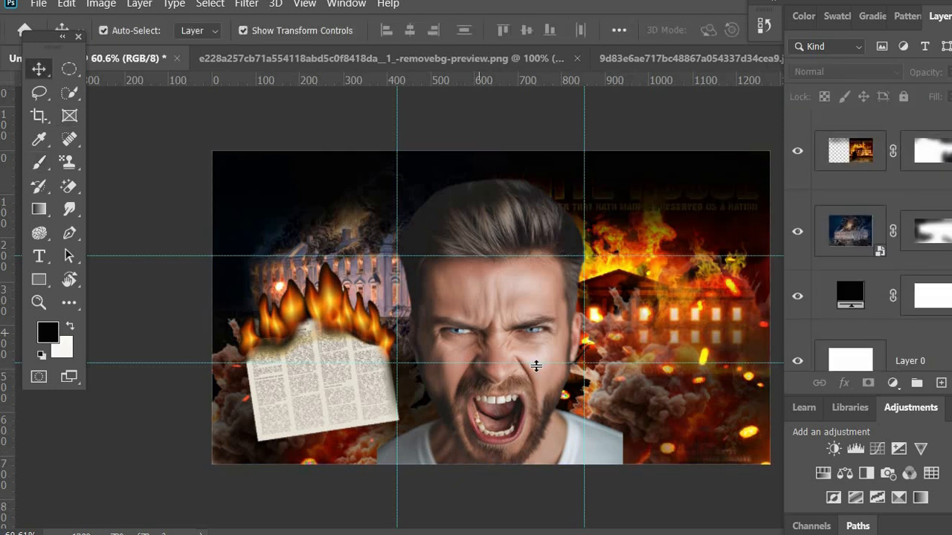
left_click_drag(499, 336, 502, 290)
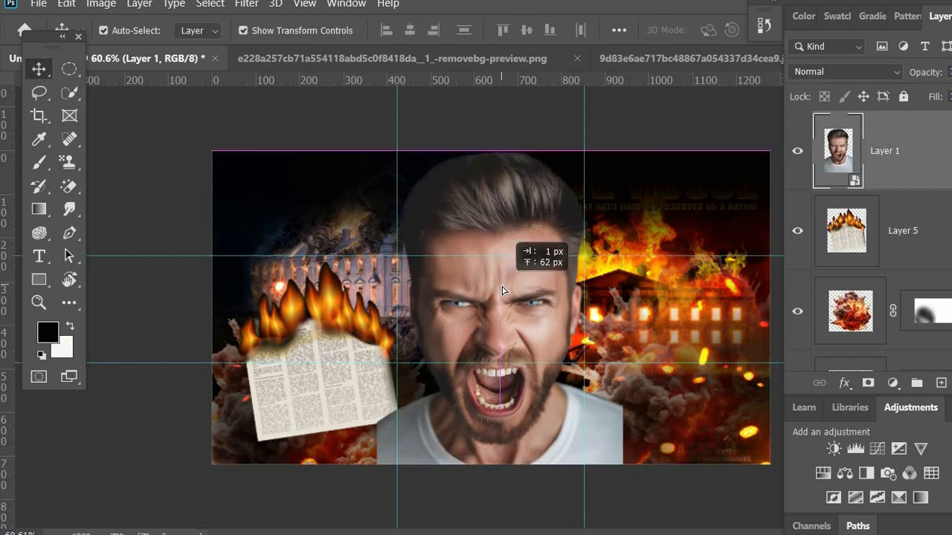
Step: Find and open the dollar bills image 1bdcba4d9d5c3ed32cf1c30ef149510c.jpg
left_click(38, 4)
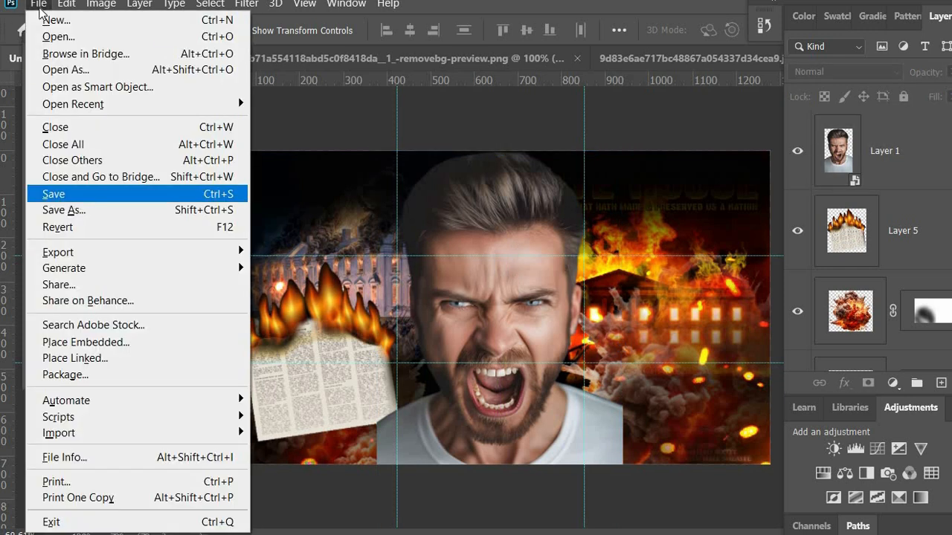
left_click(71, 34)
scroll(227, 252, "down", 15)
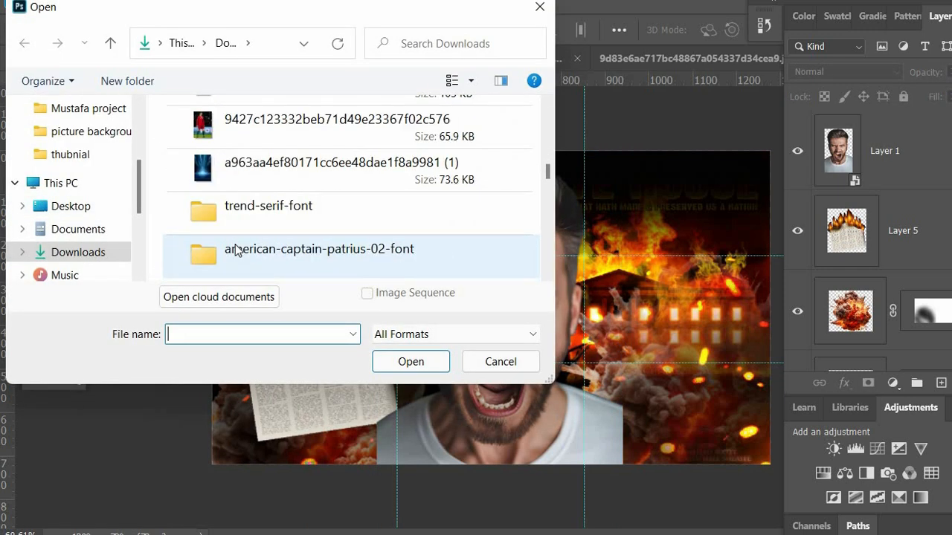
scroll(235, 250, "down", 20)
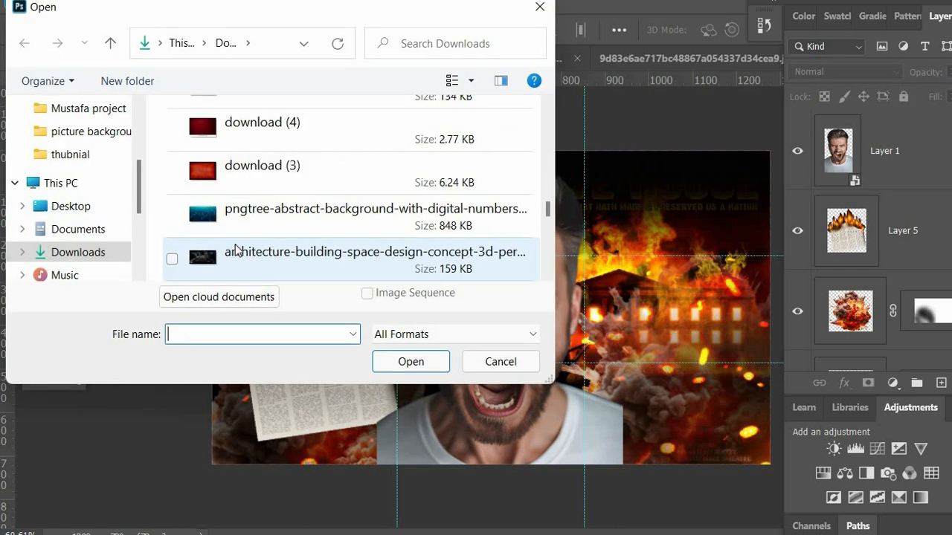
scroll(235, 251, "down", 5)
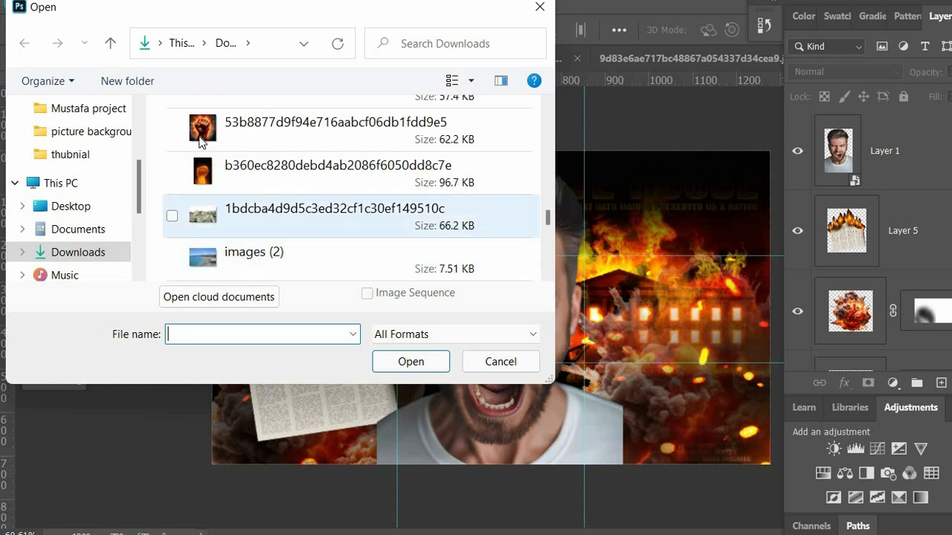
double_click(202, 214)
Step: Erase the white background above the pile of dollar bills with the Magic Eraser
left_click(69, 185)
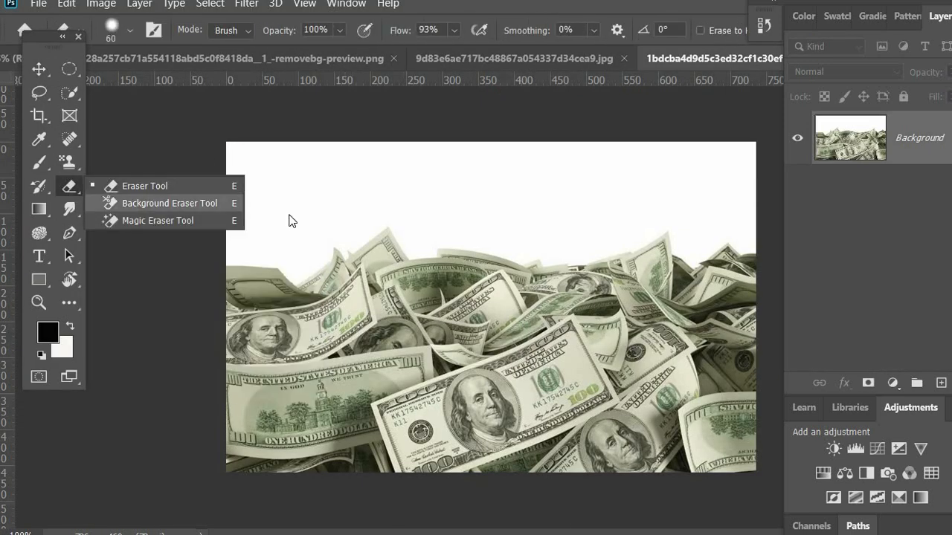
left_click(157, 221)
left_click(298, 205)
Step: Bring the dollar bills into the composition above the portrait and place them in the canvas's lower right corner
left_click(39, 69)
mouse_move(456, 396)
left_mouse_down()
mouse_move(285, 179)
mouse_move(437, 158)
mouse_move(364, 357)
left_mouse_up()
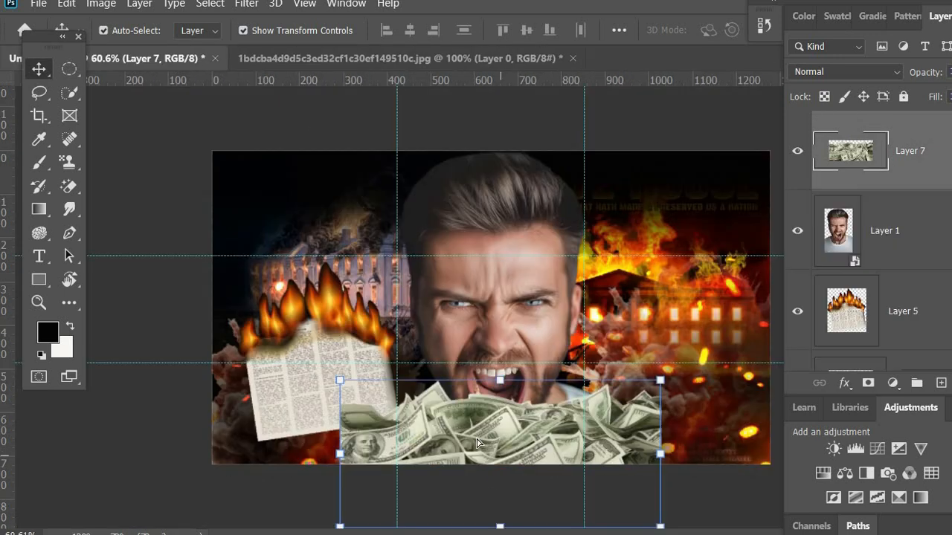
left_click_drag(477, 444, 637, 445)
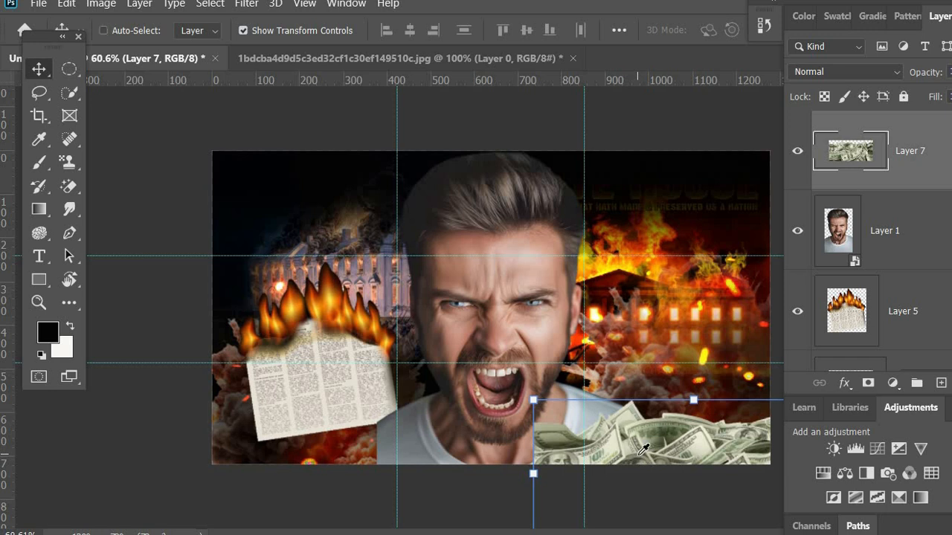
Step: Recolour the dollar bills fiery orange with Hue/Saturation, using hue -41 and saturation +92
key("ctrl+u")
mouse_move(774, 194)
left_mouse_down()
mouse_move(839, 186)
mouse_move(731, 188)
mouse_move(848, 181)
mouse_move(793, 194)
left_mouse_up()
left_click_drag(822, 240, 875, 238)
left_click(765, 194)
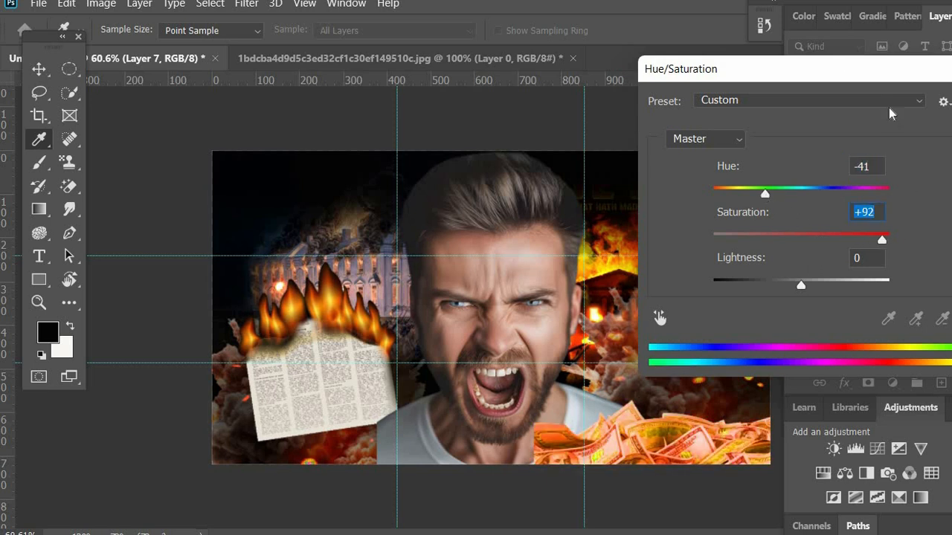
left_click_drag(890, 69, 790, 86)
left_click(902, 120)
Step: Duplicate the orange bills twice so they span the full width of the canvas's lower edge, and deselect
left_click_drag(652, 441, 290, 448, "alt")
left_click_drag(527, 447, 529, 466)
left_click(162, 314)
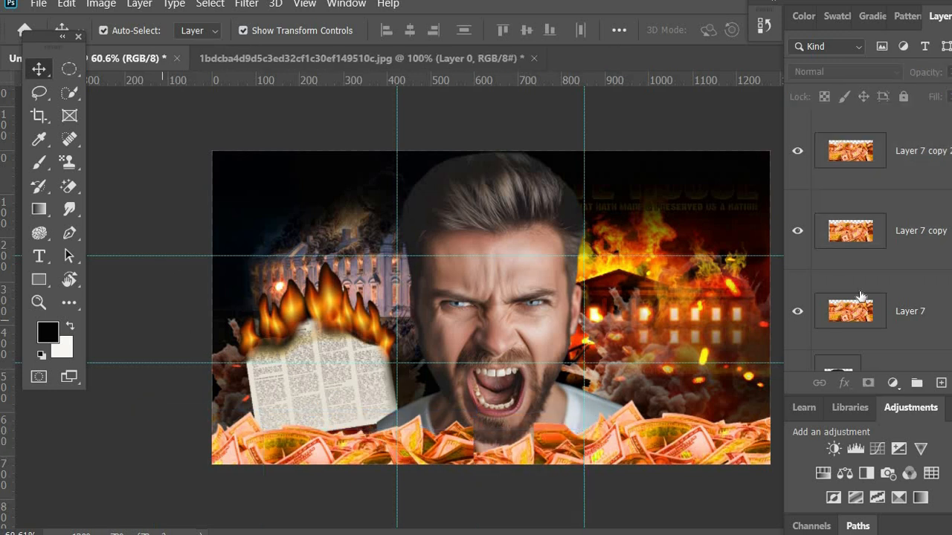
Step: Group the three dollar bill layers
left_click(865, 154)
left_click(912, 234)
left_click(901, 315)
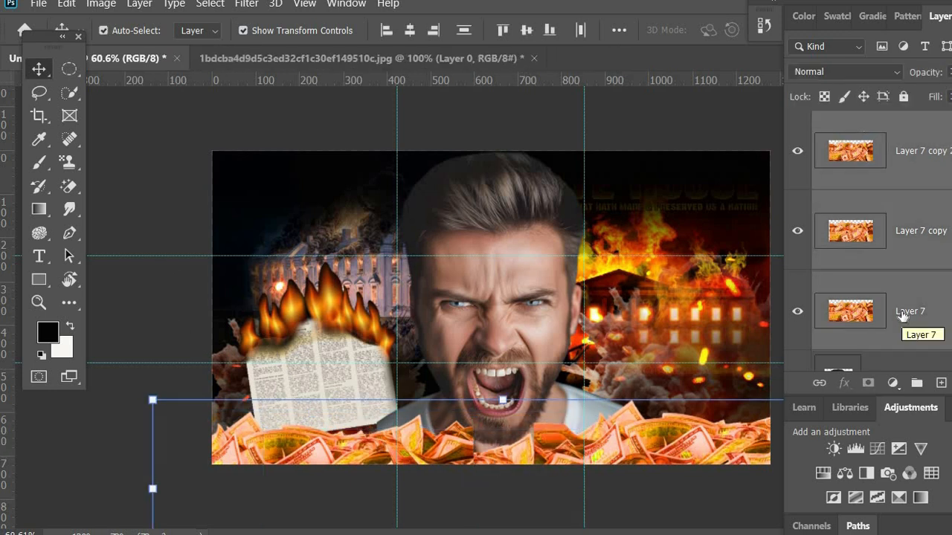
key("ctrl+g")
Step: Add a new layer above the money group and brush soft black shading along the canvas's lower edge and lower corners
left_click(942, 383)
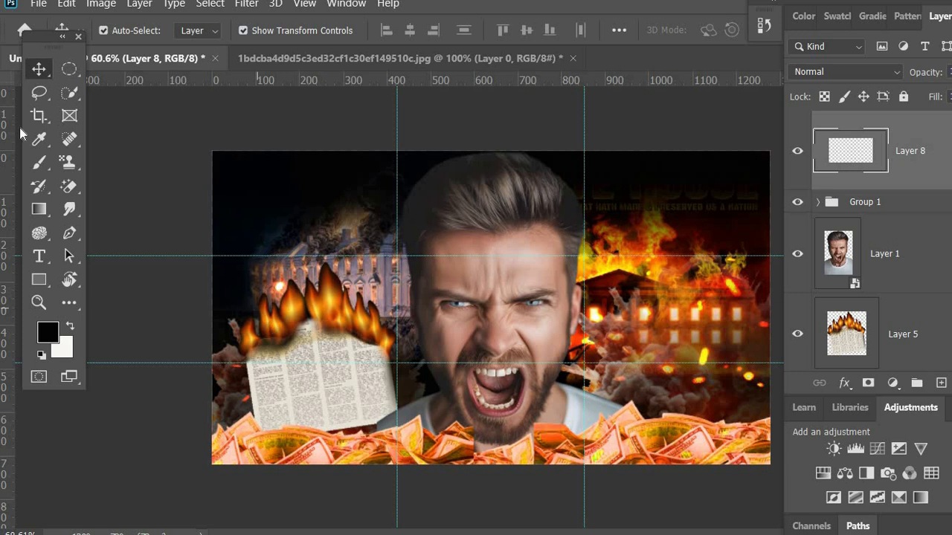
right_click(39, 163)
left_click(108, 163)
left_click(214, 467)
left_click_drag(216, 467, 306, 470)
left_click(748, 476)
left_click_drag(755, 475, 766, 394)
mouse_move(691, 497)
left_mouse_down()
mouse_move(306, 504)
mouse_move(580, 501)
mouse_move(785, 482)
left_mouse_up()
key("v")
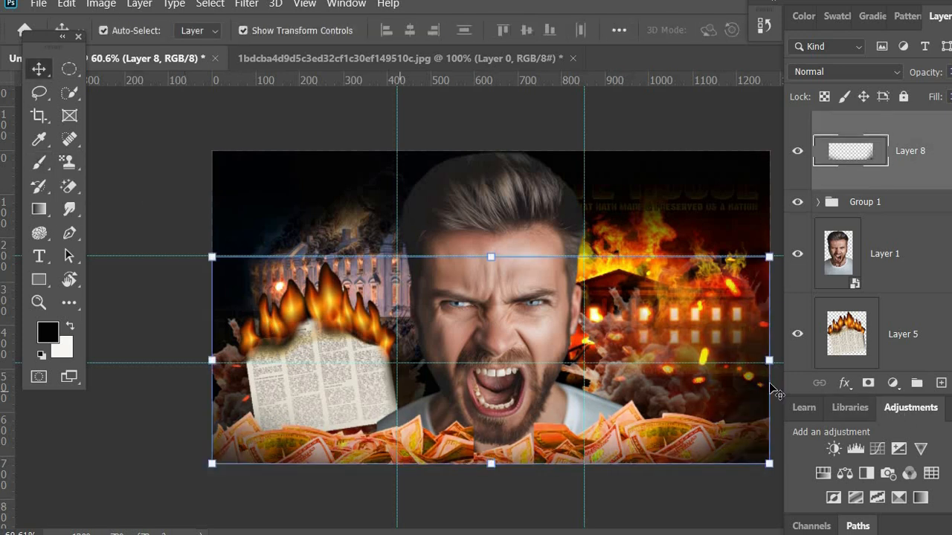
Step: Stack the burning newspaper above the portrait layer, shift it slightly left and down, and deselect it
left_click_drag(847, 334, 848, 223)
left_click_drag(340, 394, 338, 392)
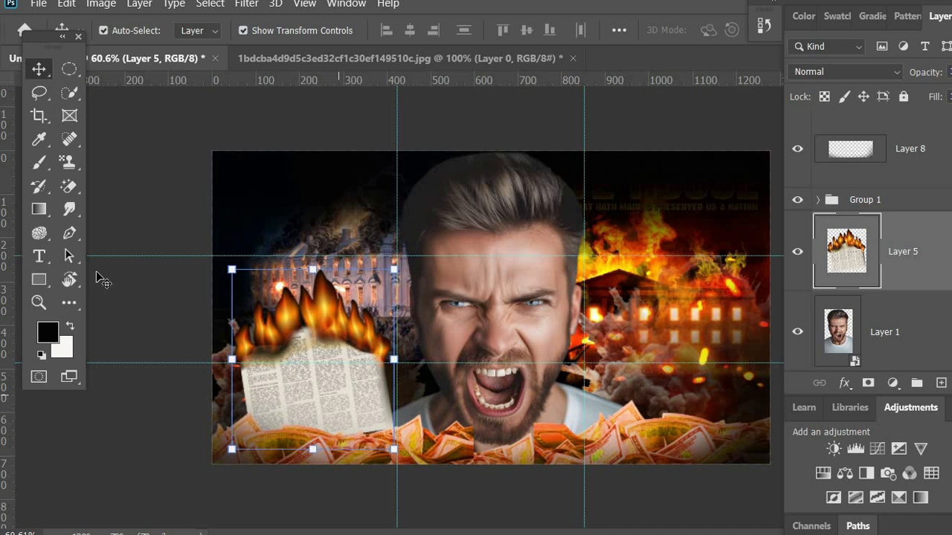
left_click(97, 273)
Step: Save the composite document
left_click(41, 5)
left_click(148, 208)
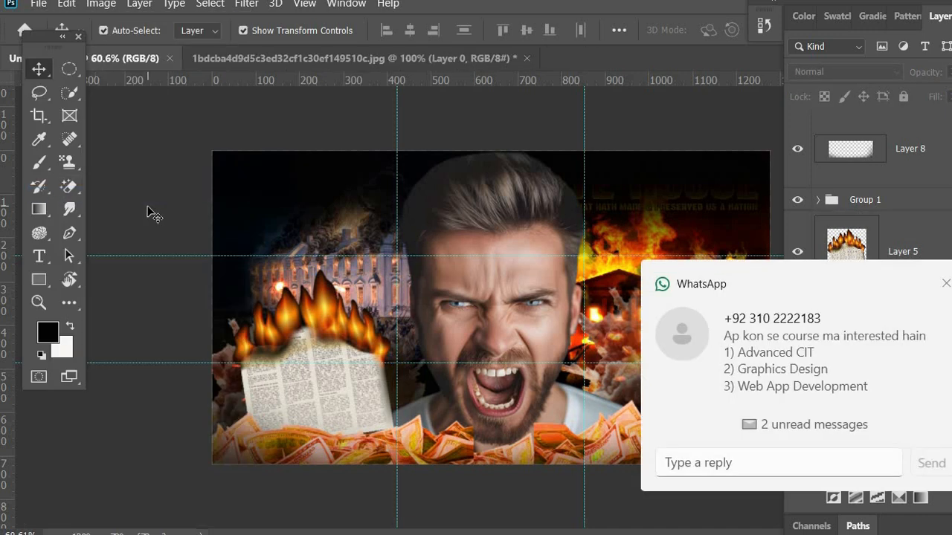
Step: Add an Inner Glow layer style to the screaming man's portrait layer, colored red fa1c05 with its source set to Edge
right_click(842, 346)
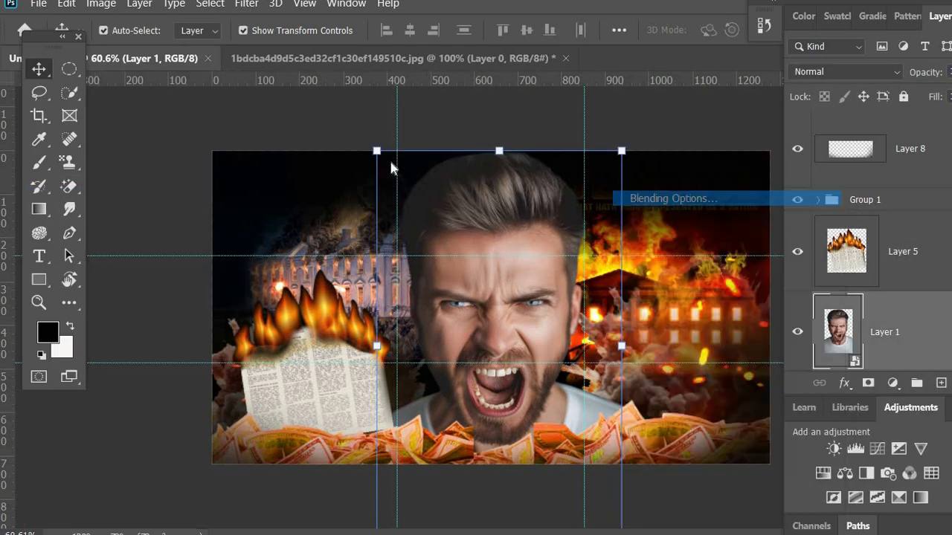
left_click(647, 198)
left_click(617, 273)
left_click(758, 268)
left_click(882, 203)
left_click(412, 205)
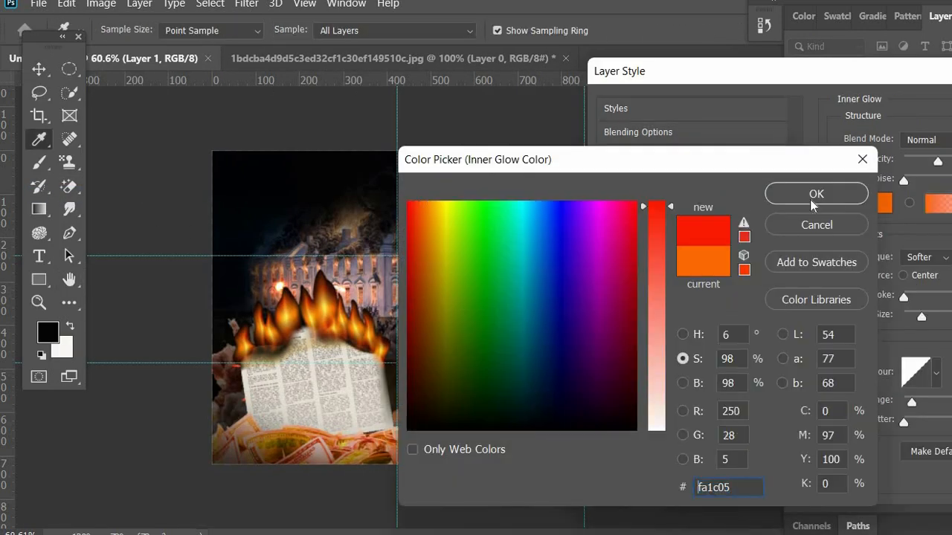
left_click(811, 199)
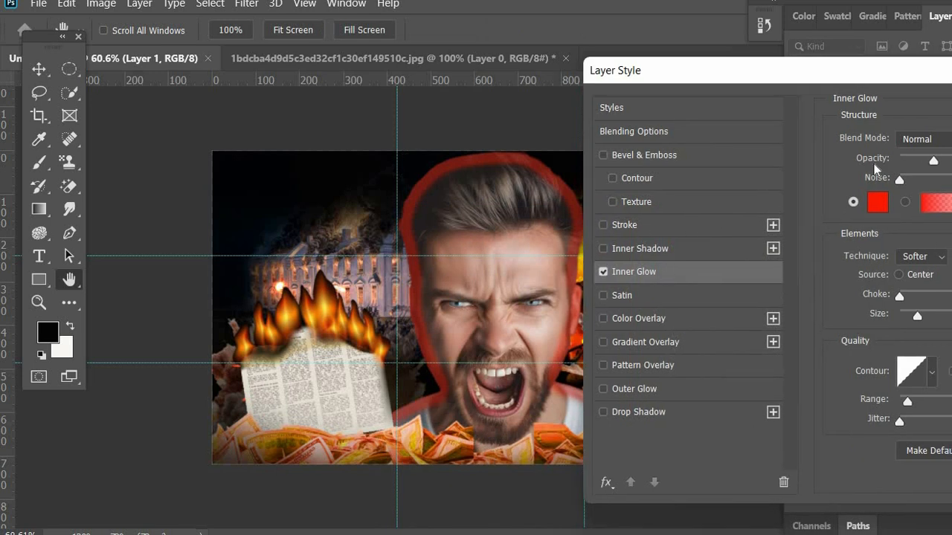
left_click_drag(938, 73, 845, 54)
left_click(816, 259)
left_click(875, 258)
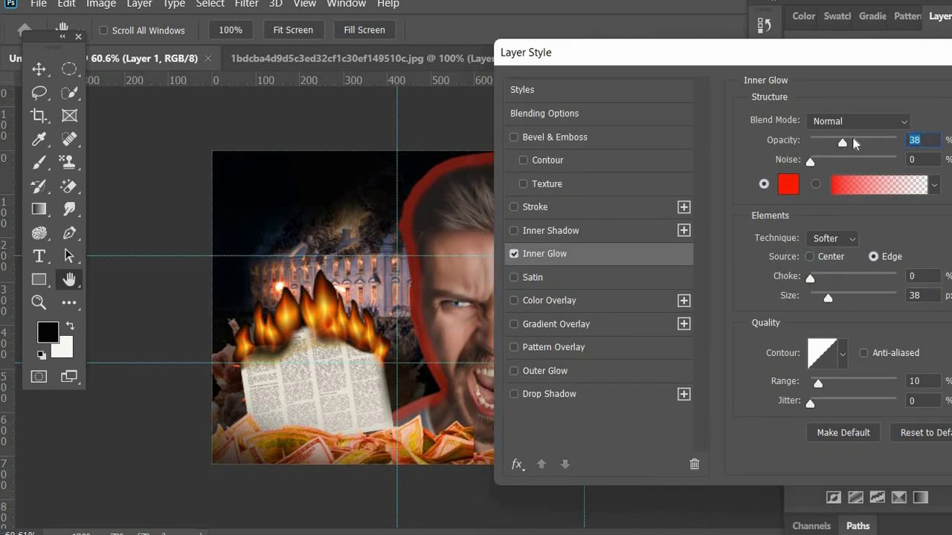
Step: Set the portrait's inner glow opacity to 49%, leave the inner and drop shadow effects off, and apply the layer style
left_click(556, 232)
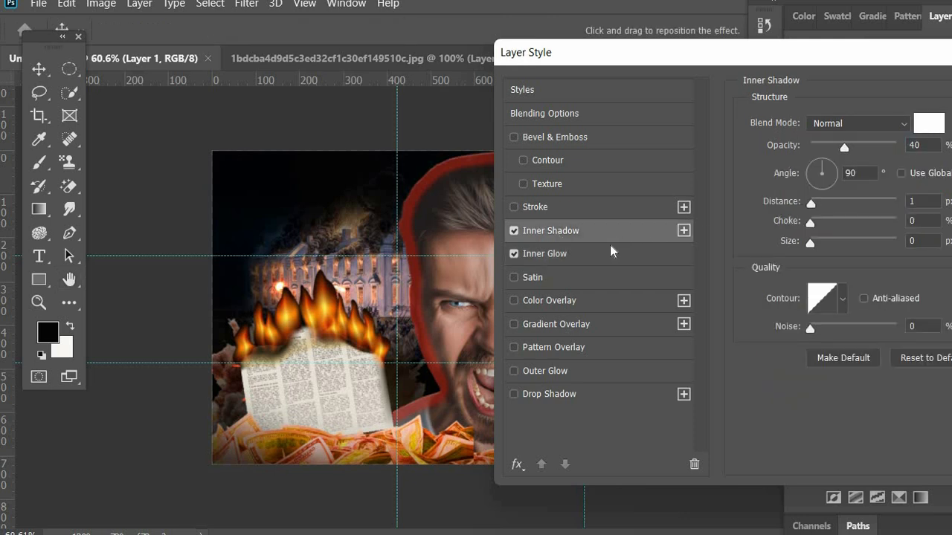
left_click(514, 395)
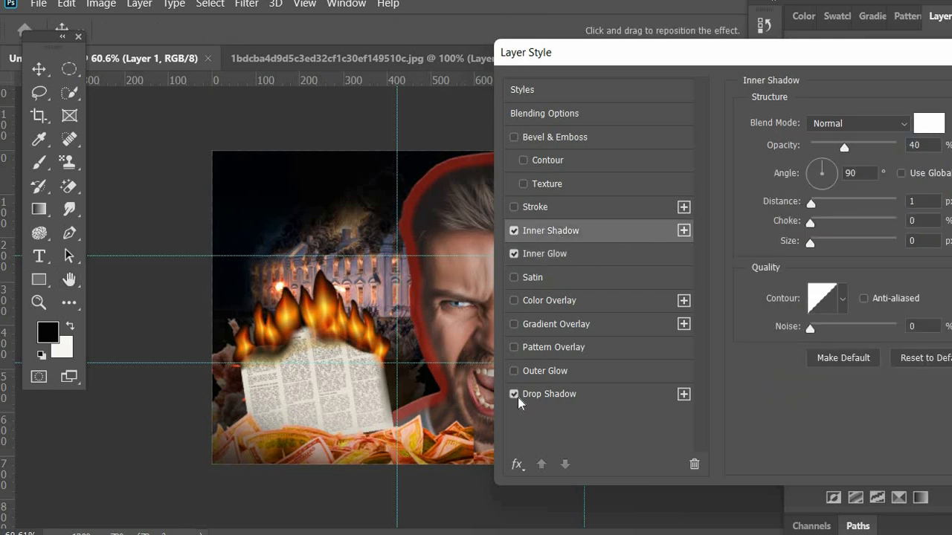
left_click(565, 255)
left_click(835, 185)
left_click(817, 193)
left_click_drag(842, 142, 852, 143)
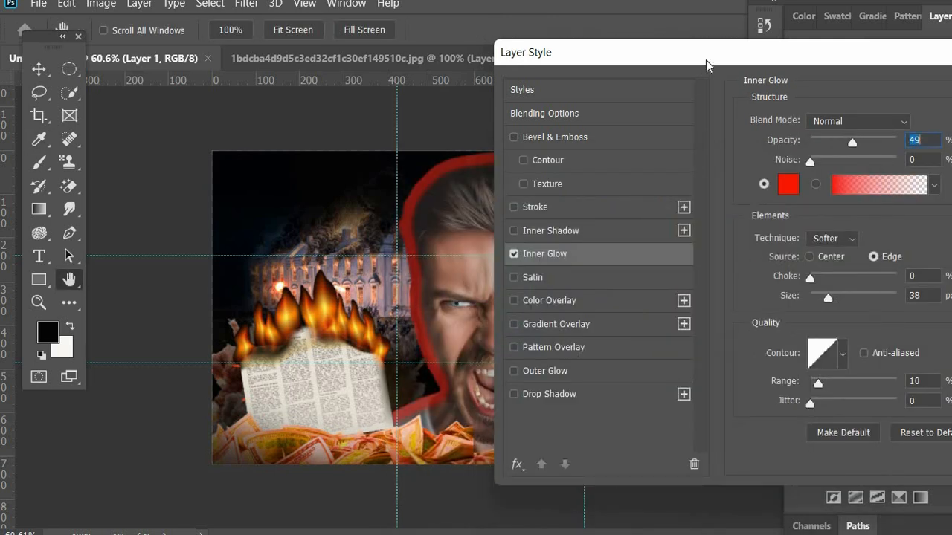
left_click_drag(706, 61, 649, 71)
left_click_drag(896, 64, 738, 63)
key("Return")
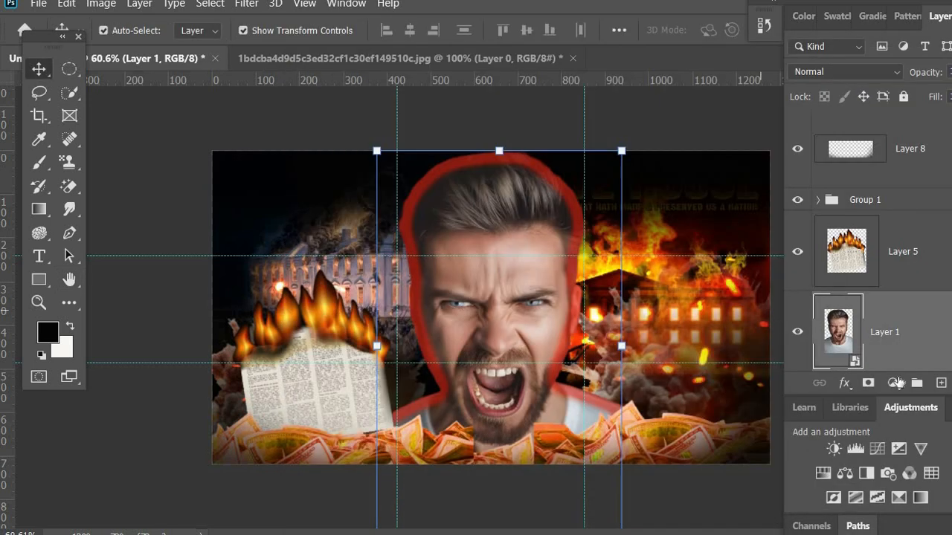
Step: Convert the portrait's inner glow effect into its own clipped layer and give it a layer mask
scroll(859, 360, "down", 3)
right_click(854, 233)
left_click(756, 507)
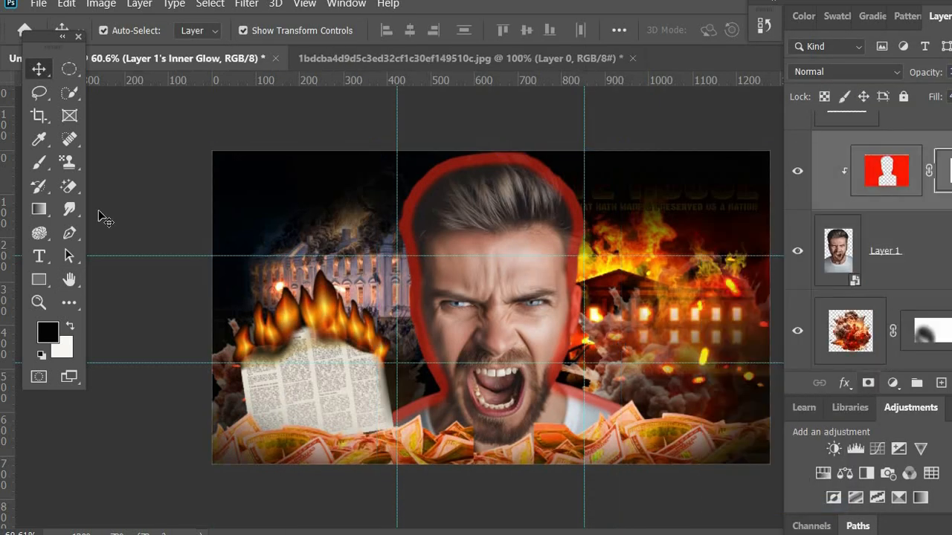
Step: Mask the red glow with a soft black brush around the hair, face and shoulders, and set that glow layer's blend mode to Darken
left_click(39, 162)
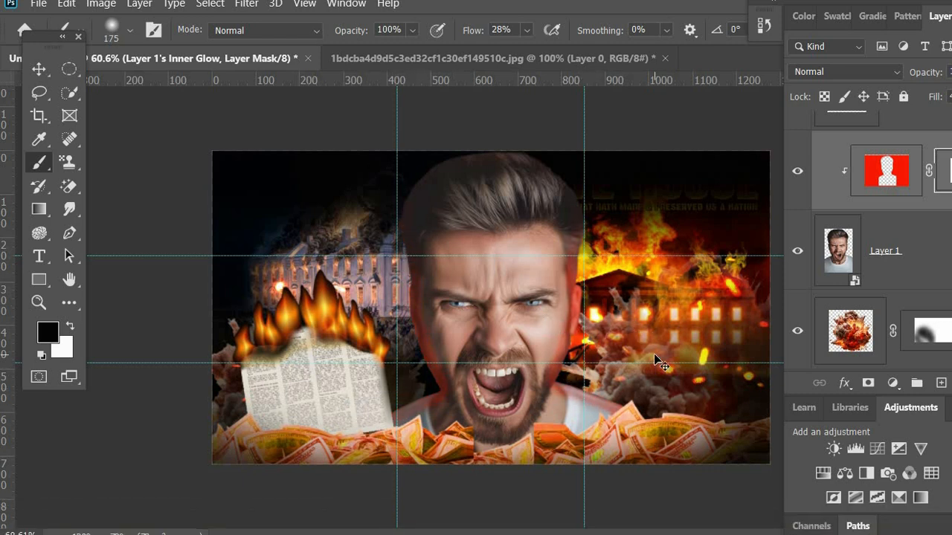
left_click(896, 165)
left_click(846, 71)
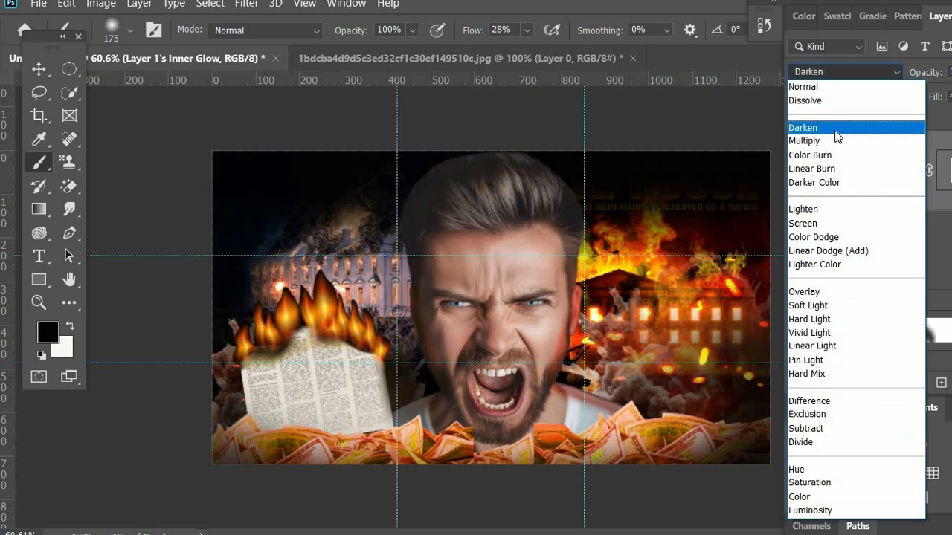
left_click(536, 288)
Step: Add a new layer clipped directly above the portrait layer and set the foreground color to bright red
left_click(885, 256)
left_click(942, 383)
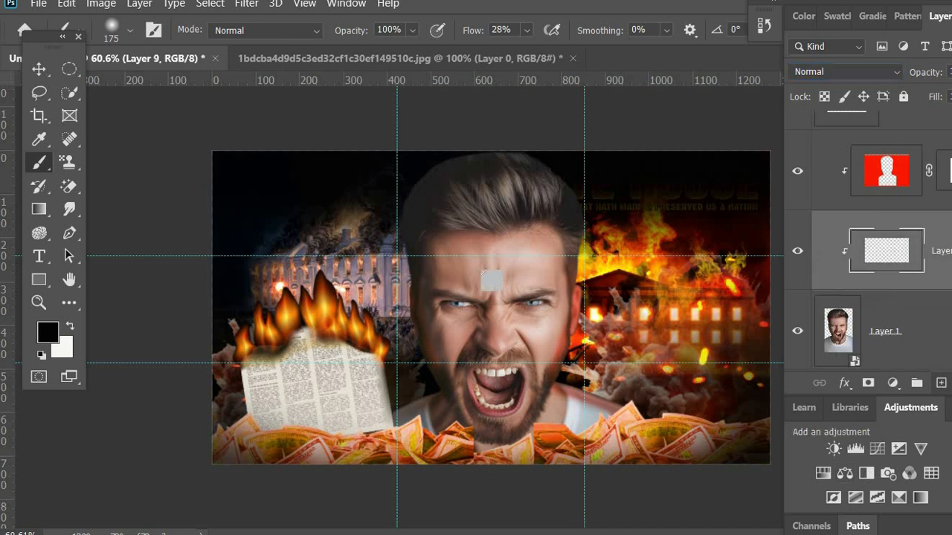
left_click(48, 332)
mouse_move(630, 202)
left_mouse_down()
mouse_move(409, 202)
mouse_move(488, 197)
mouse_move(513, 206)
mouse_move(433, 201)
mouse_move(508, 181)
left_mouse_up()
left_click(657, 205)
key("Return")
Step: Brush a soft red tint over the man's hair at 18% brush opacity, reducing the brush size to 50
left_click(413, 31)
left_click(363, 49)
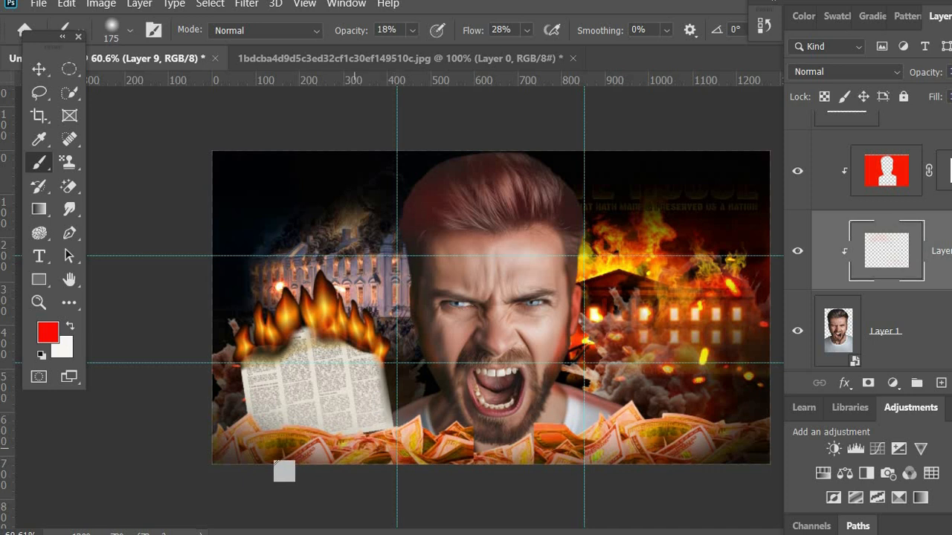
key("[")
key("[")
key("[")
key("[")
key("[")
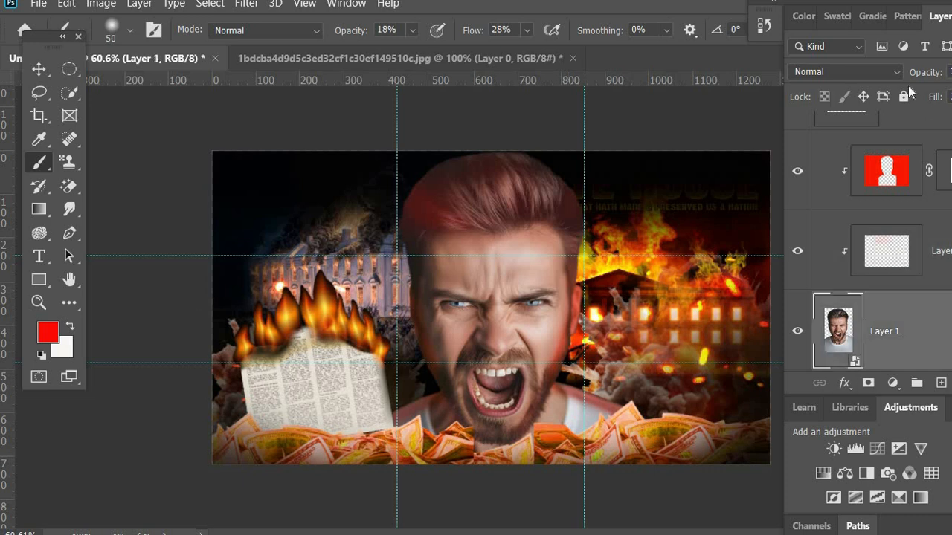
Step: Set the red hair-tint layer's blend mode to Linear Burn and select the inner glow layer's mask
left_click(846, 71)
left_click(879, 311)
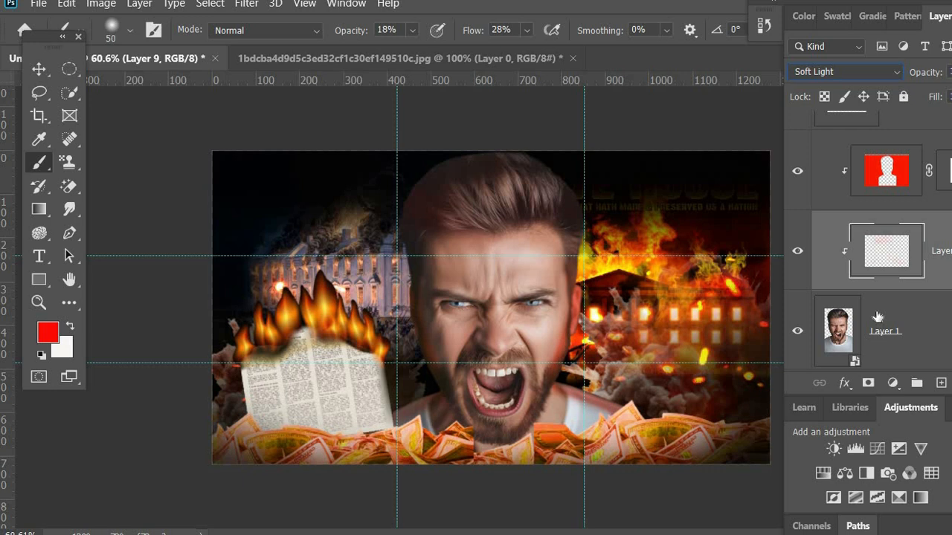
left_click(848, 72)
left_click(854, 164)
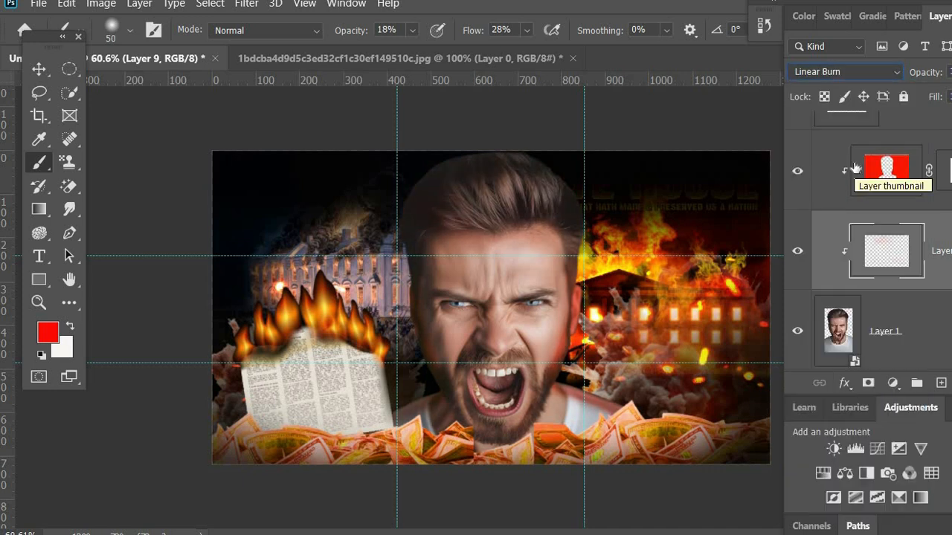
left_click(943, 171)
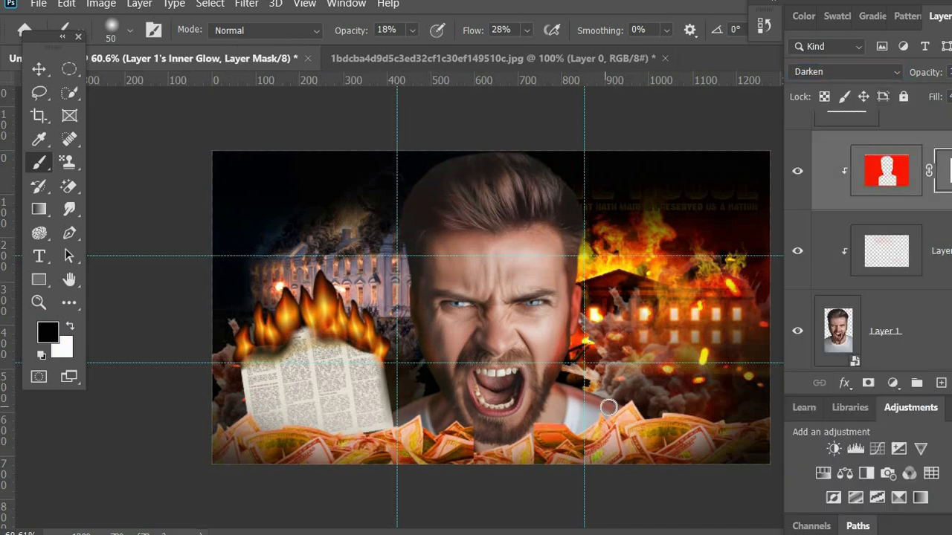
Step: Add a new layer beneath the portrait and paint a large soft red glow behind the man with an 800 px brush
left_click(868, 334)
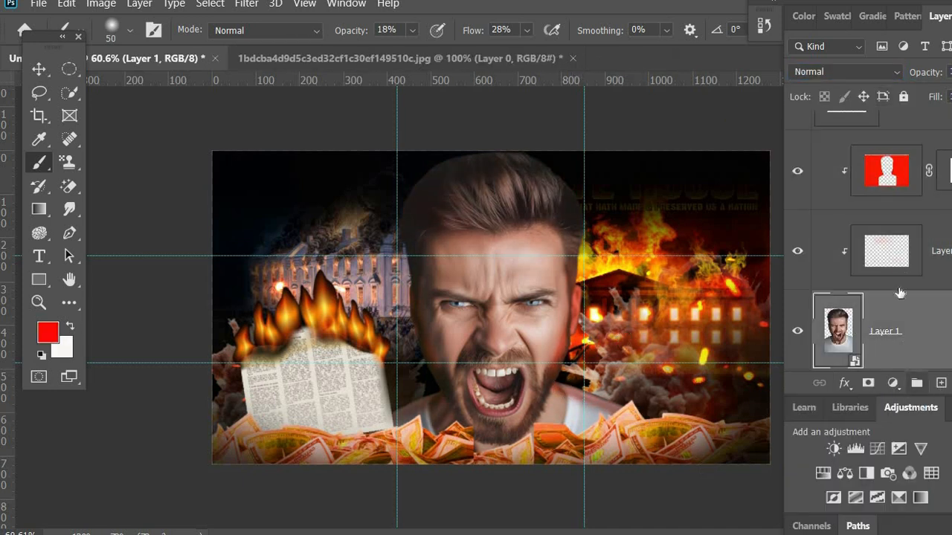
key("ctrl+shift+alt+n")
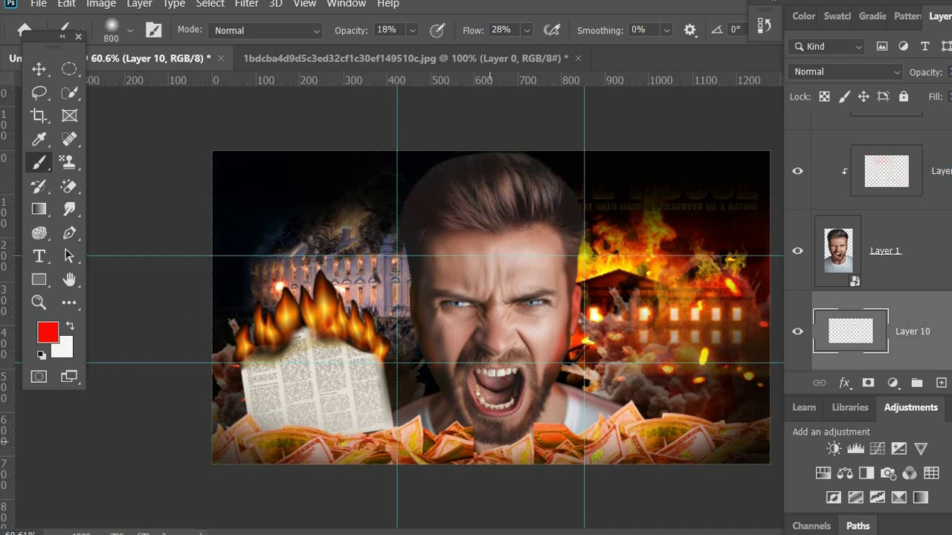
left_click(490, 442)
left_click(494, 474)
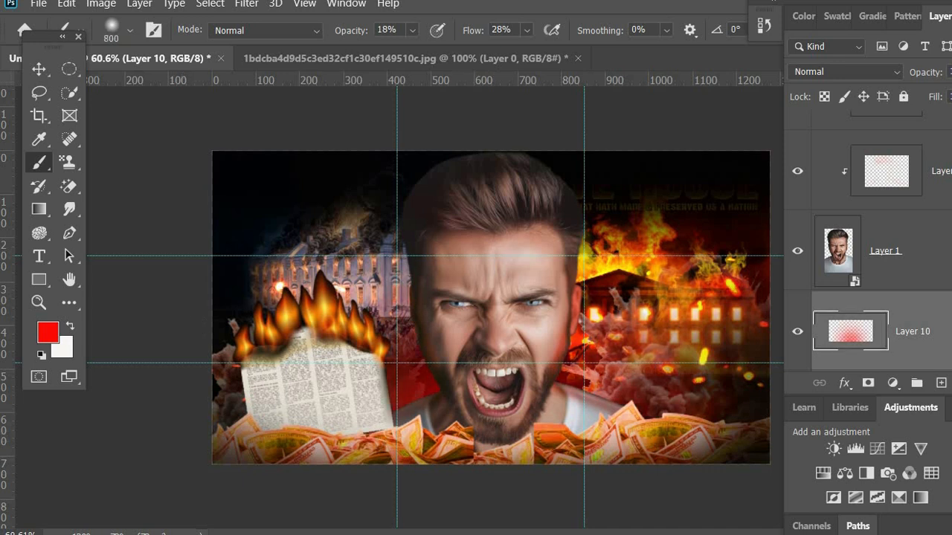
left_click(651, 355)
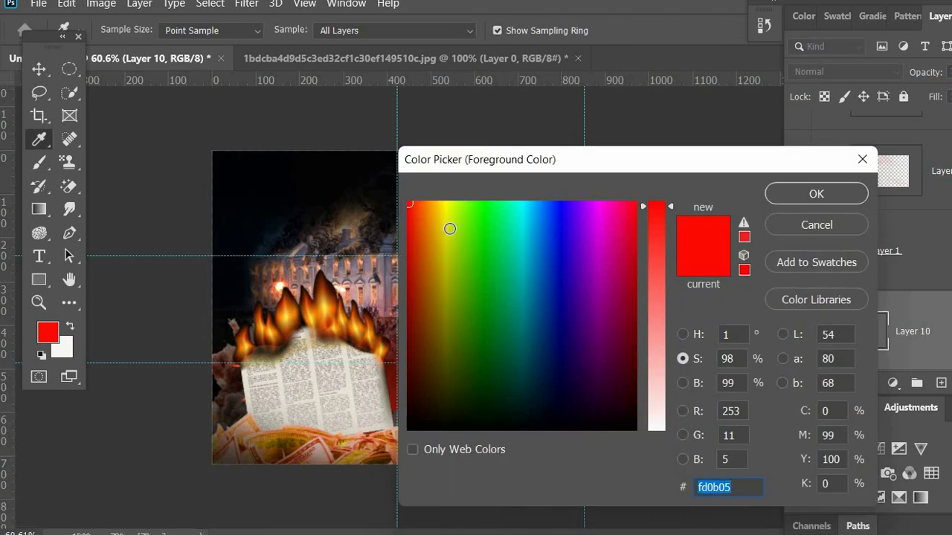
Step: Paint a yellow glow in the center of the red one with a 400 px brush, and reduce the brush size to 90
left_click(443, 229)
left_click(816, 194)
key("bracketleft")
key("bracketleft")
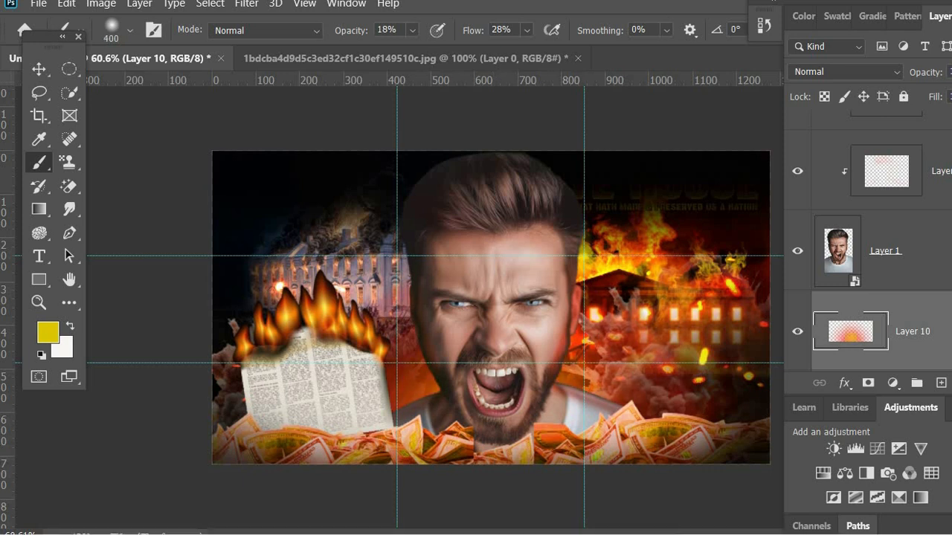
key("bracketleft")
key("bracketleft")
key("bracketleft")
key("bracketleft")
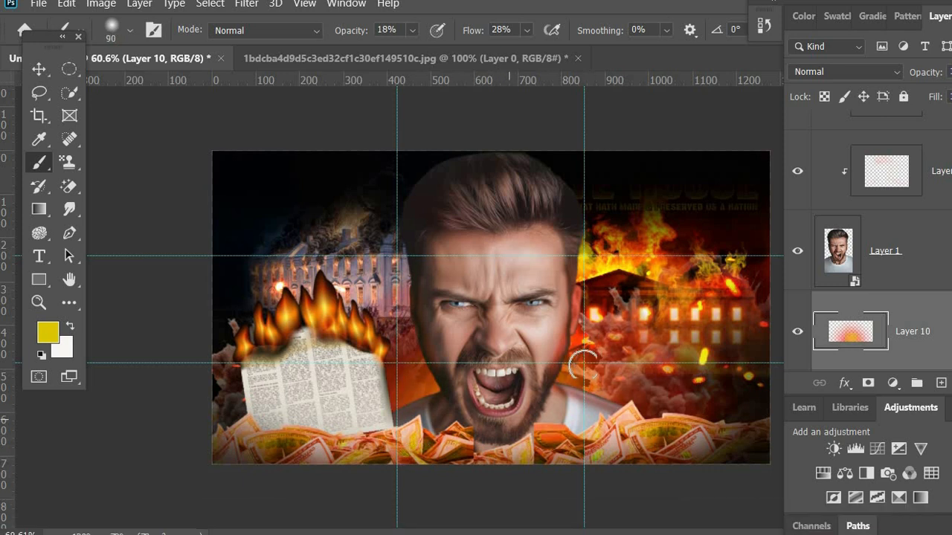
Step: Try several blend modes on the background glow layer and set it to Difference
left_click(880, 71)
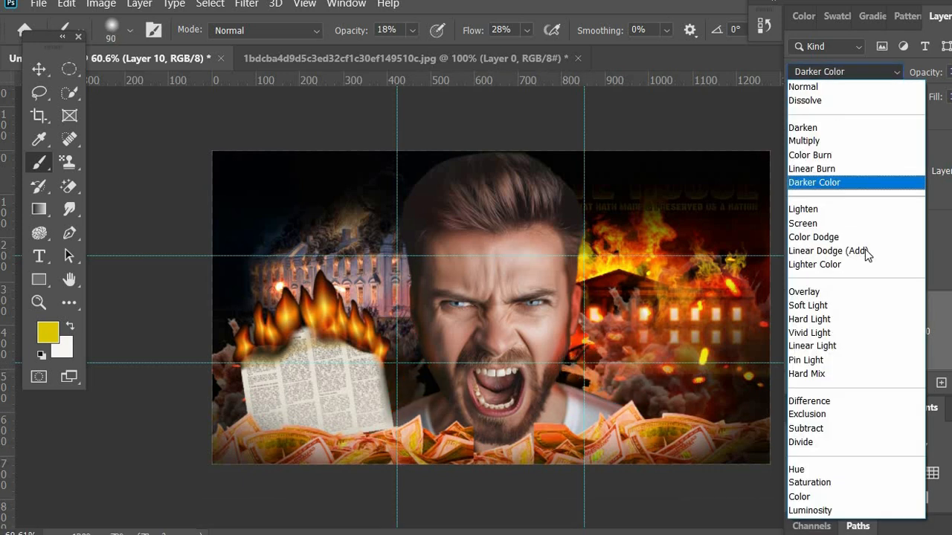
left_click(829, 320)
left_click(845, 71)
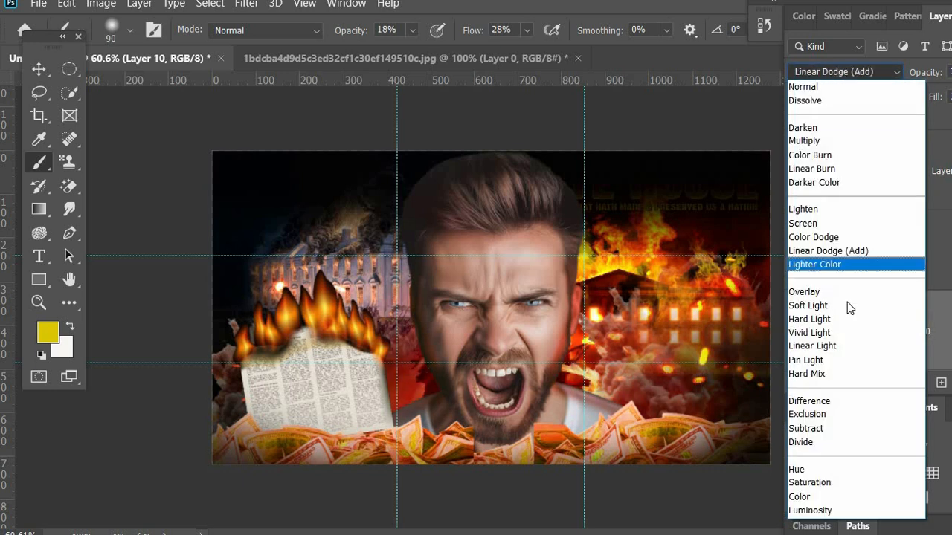
left_click(837, 401)
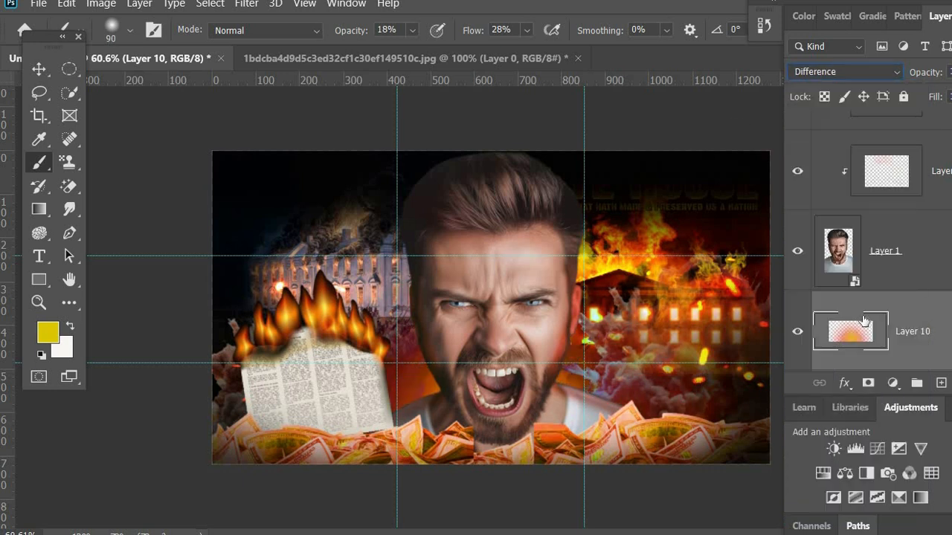
Step: Brush more tint in orange-red over the man's hair on the clipped tint layer, and deselect the layer
key("alt+bracketright")
left_click(47, 333)
key("Return")
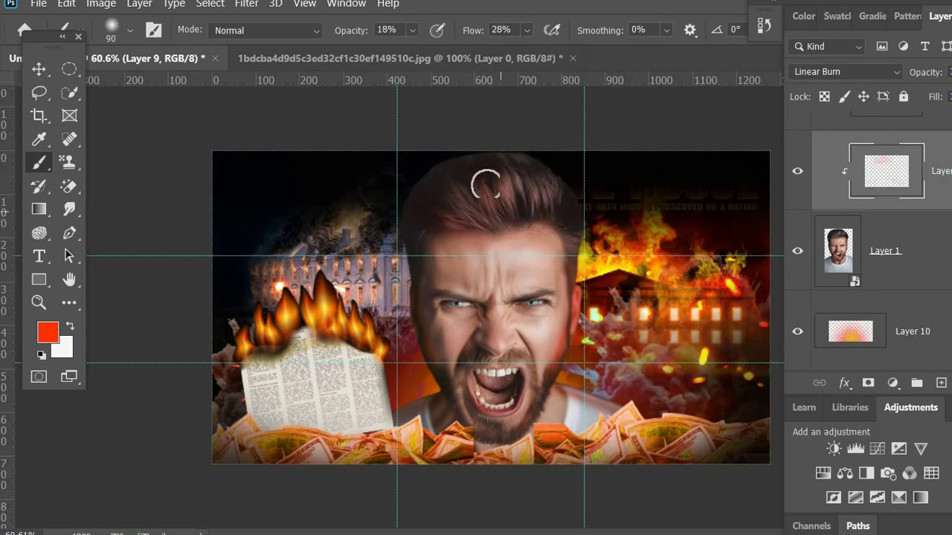
left_click(38, 68)
left_click(156, 215)
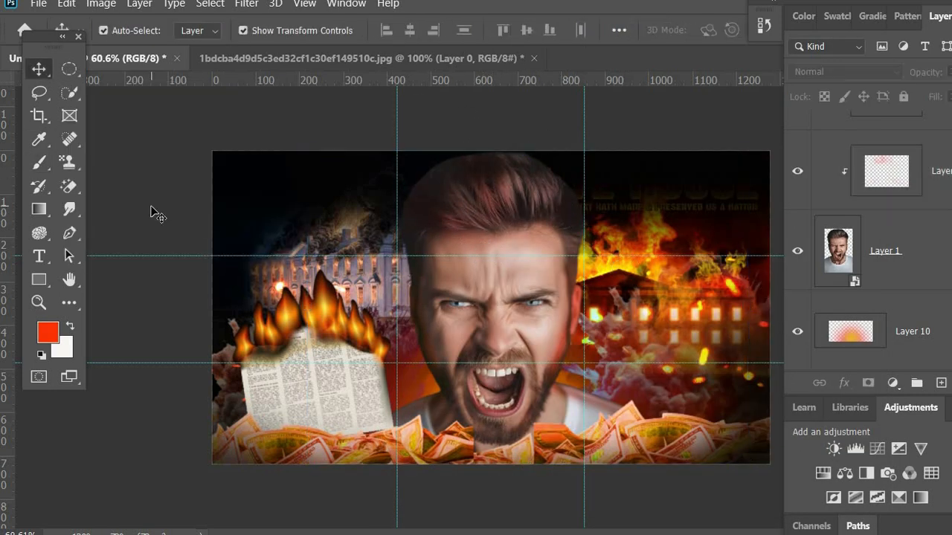
Step: Move the burning newspaper down behind the dollar bills, shift the explosion beside it up and to the left, and deselect it
left_click_drag(335, 386, 368, 455)
left_click_drag(234, 346, 197, 326)
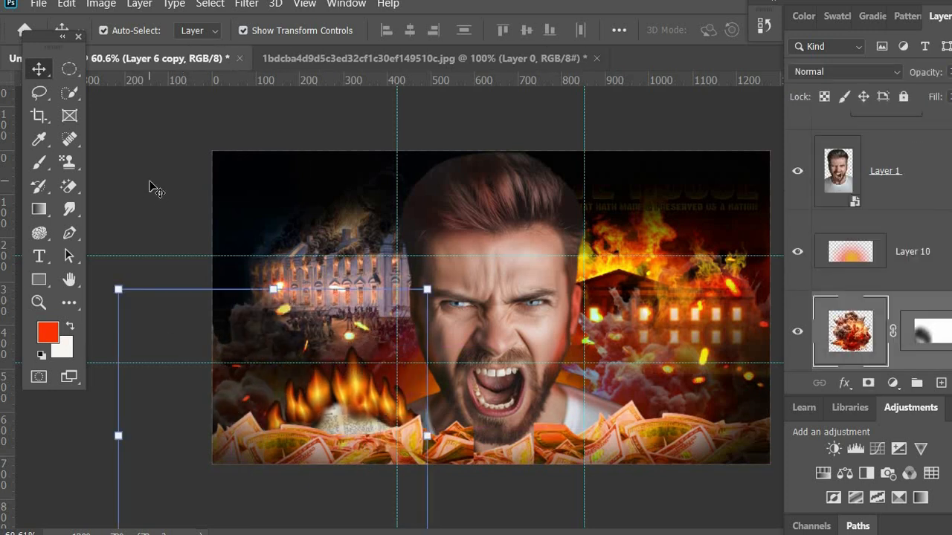
left_click(153, 188)
Step: Save the composite document with the repositioned newspaper and explosion
left_click(41, 4)
left_click(96, 195)
Step: Start a text line in the dark sky above the left building, using yellow efec05, Heading Now Trial 68 Heavy at 200 pt
key("t")
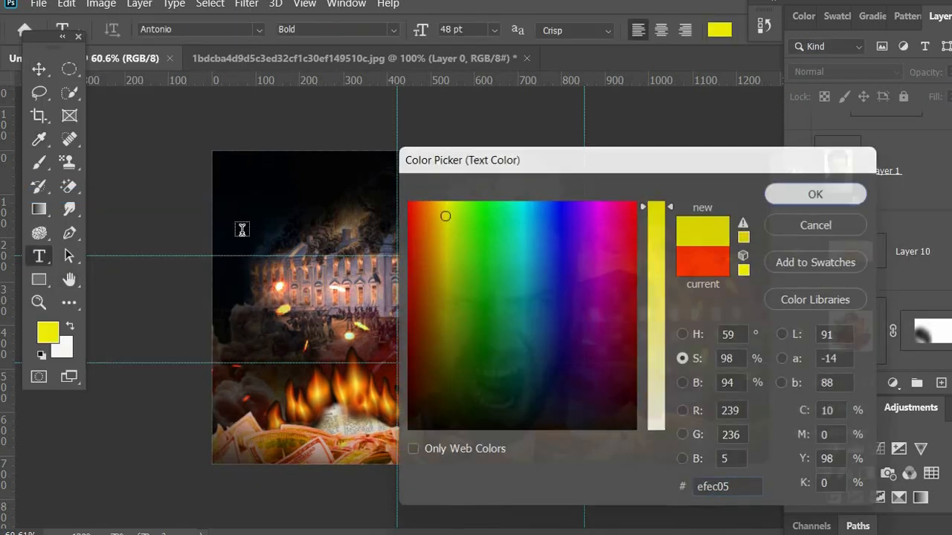
key("Return")
left_click(259, 29)
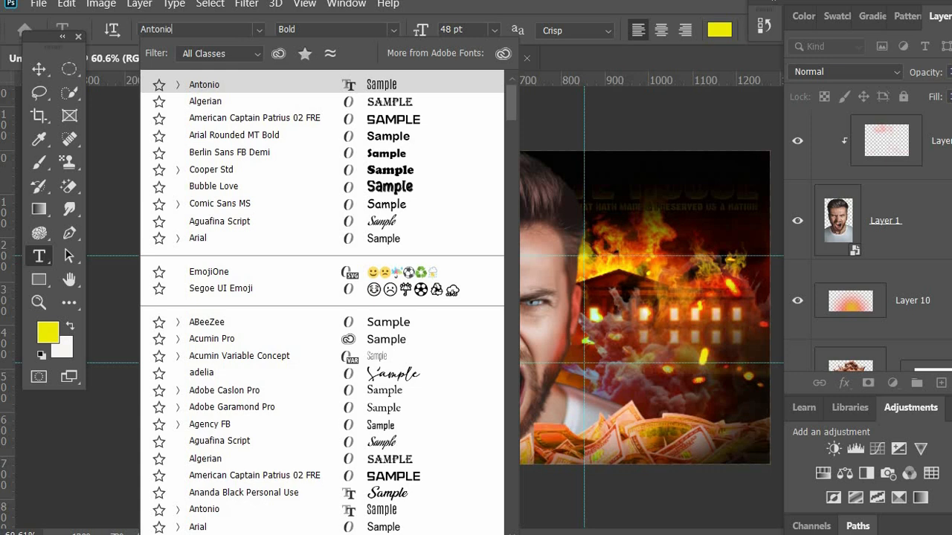
type("heading Now Trial")
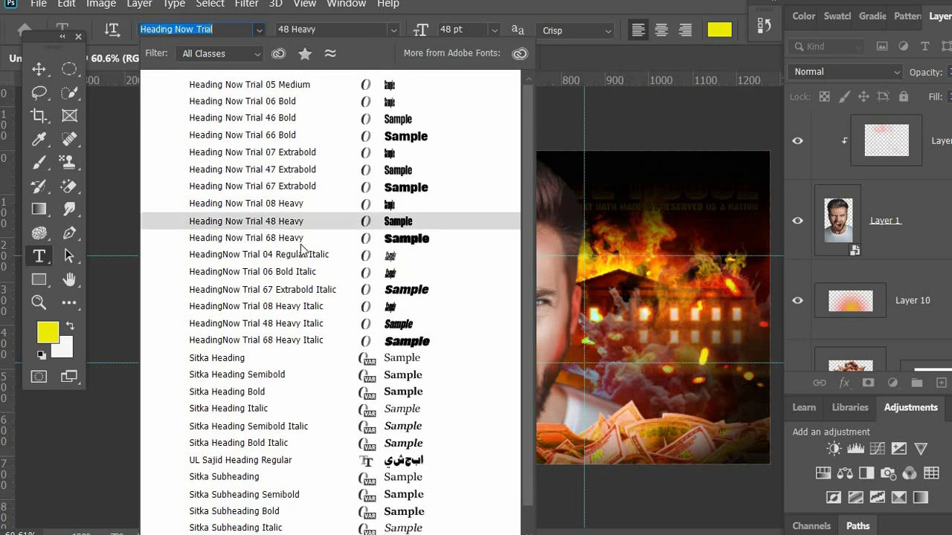
left_click(253, 238)
left_click(494, 30)
key("Escape")
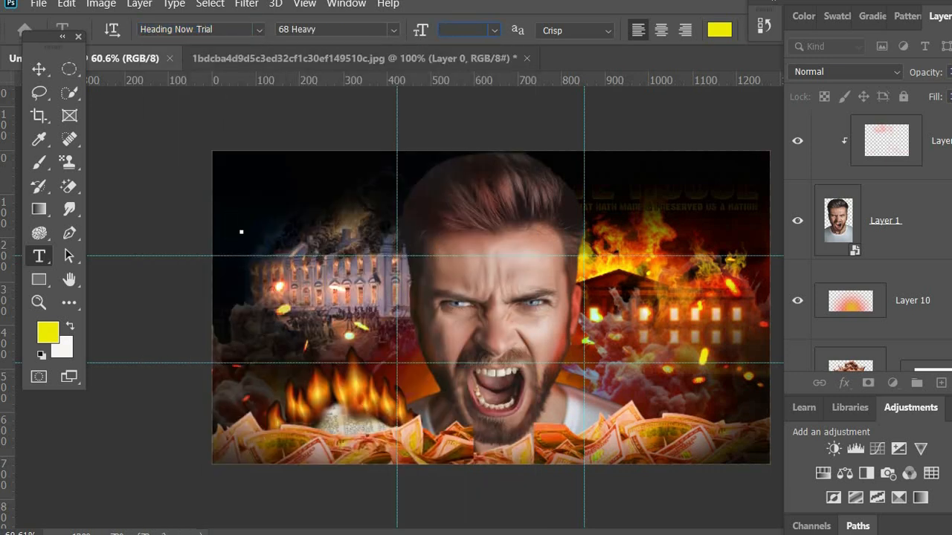
type("DOCU")
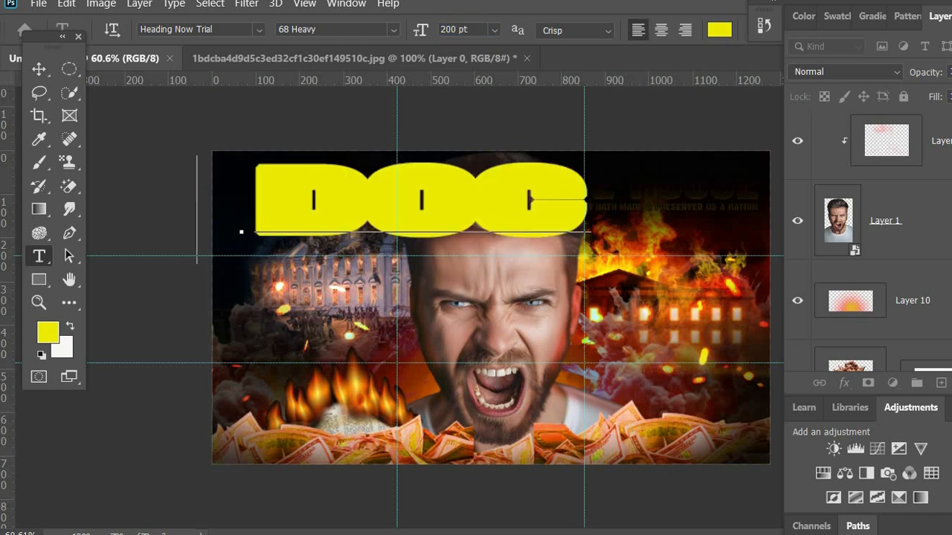
key("BackSpace")
key("BackSpace")
key("BackSpace")
key("BackSpace")
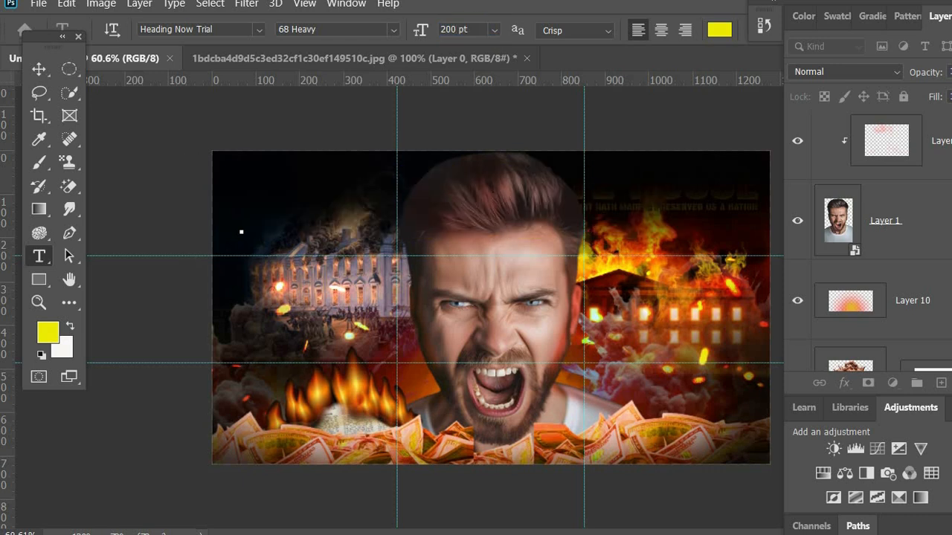
Step: Set the title's font weight to 66 Bold and enter the text DUCOMENTARY
left_click(257, 30)
key("Escape")
left_click(393, 29)
left_click(369, 91)
type("DUCO")
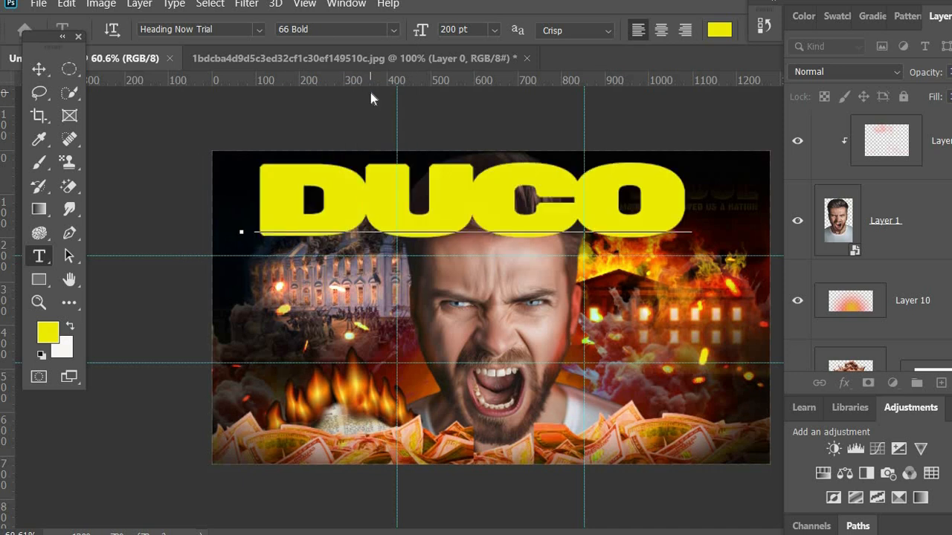
type("MENTARY")
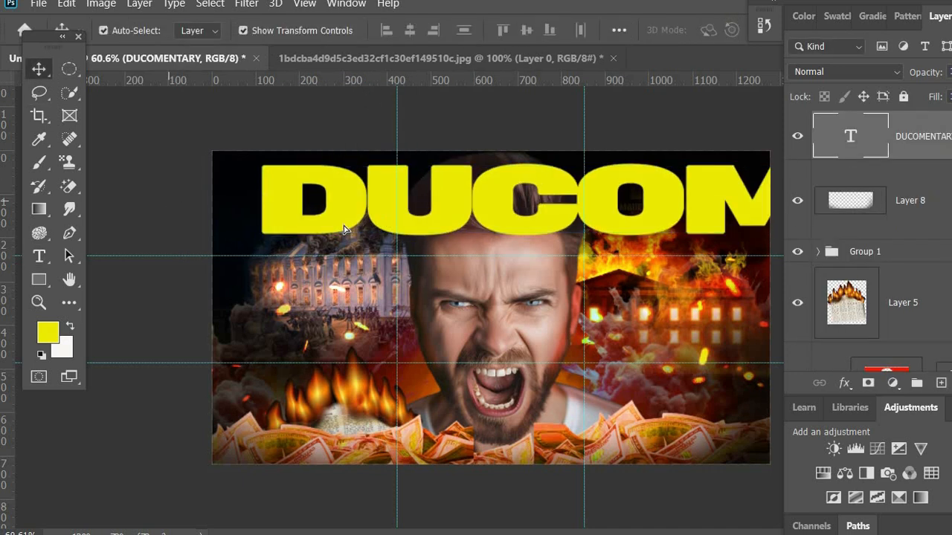
Step: Reduce the whole DUCOMENTARY title to 100 pt
key("ctrl+a")
left_click(490, 30)
type("100")
key("Return")
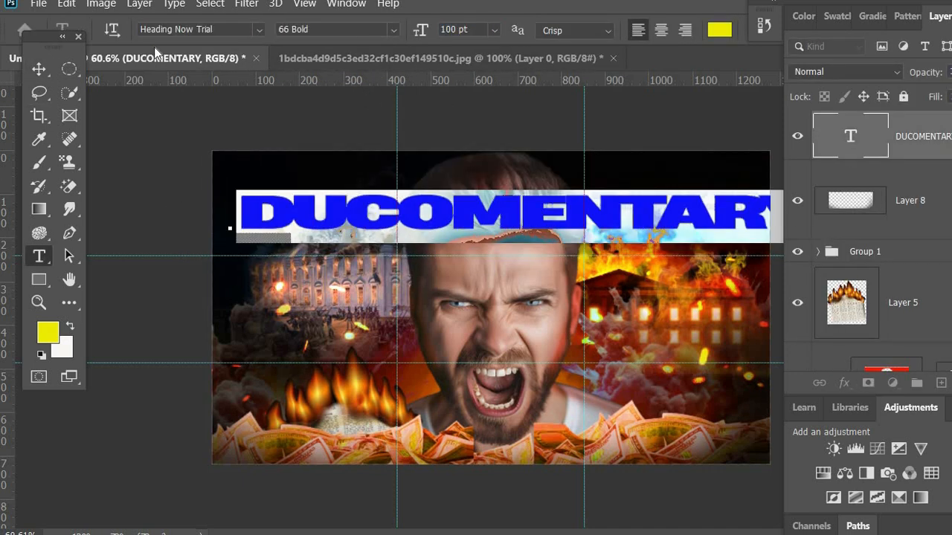
Step: Move the title across the upper canvas, scale it to about 88% width and 253% height, and centre it horizontally
left_click(39, 69)
left_click_drag(532, 210, 491, 193)
key("ctrl+t")
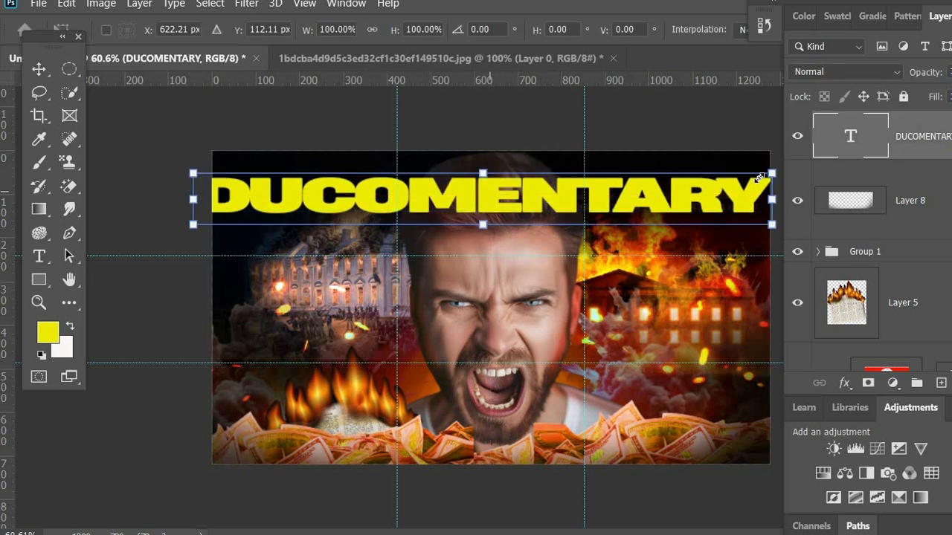
left_click_drag(771, 173, 740, 169)
left_click_drag(520, 182, 544, 175)
left_click_drag(765, 222, 769, 293)
left_click_drag(769, 162, 727, 175)
left_click_drag(519, 224, 536, 215)
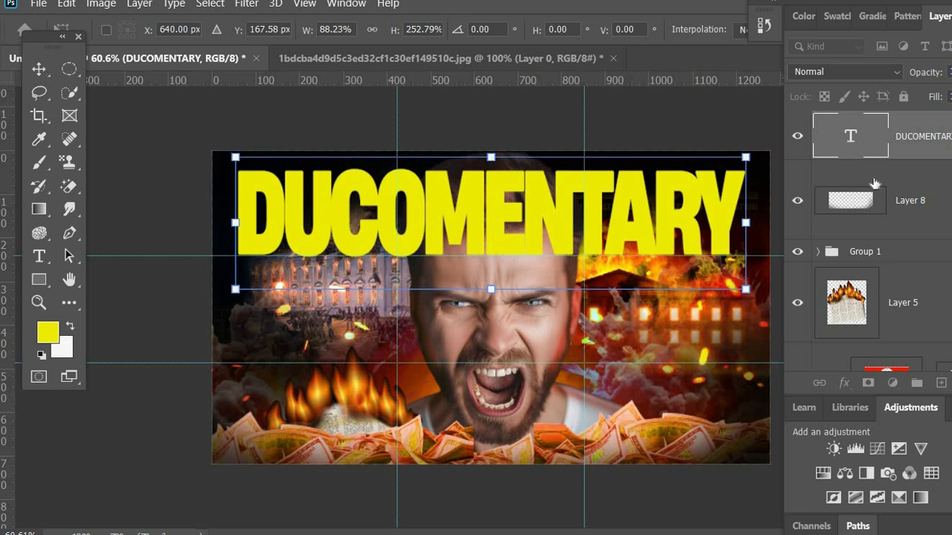
Step: Move the title layer down the stack to directly beneath the man's layer, so it sits behind his head
left_click(865, 251)
scroll(885, 218, "down", 2)
left_click(818, 121)
left_click_drag(914, 159, 914, 262)
left_click_drag(914, 238, 912, 340)
scroll(894, 300, "down", 2)
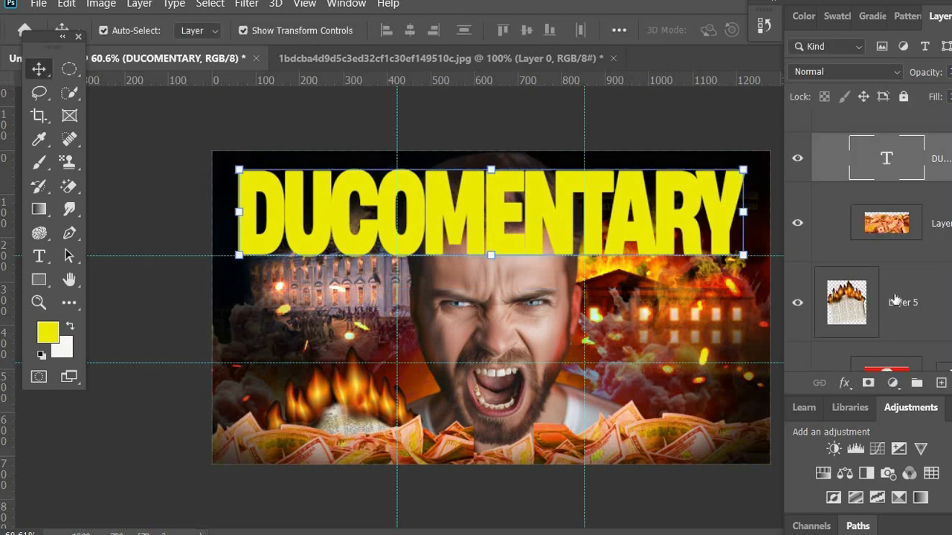
scroll(896, 300, "down", 1)
scroll(885, 290, "up", 1)
key("ctrl+[")
key("ctrl+[")
key("ctrl+[")
key("ctrl+[")
key("ctrl+[")
scroll(893, 301, "down", 1)
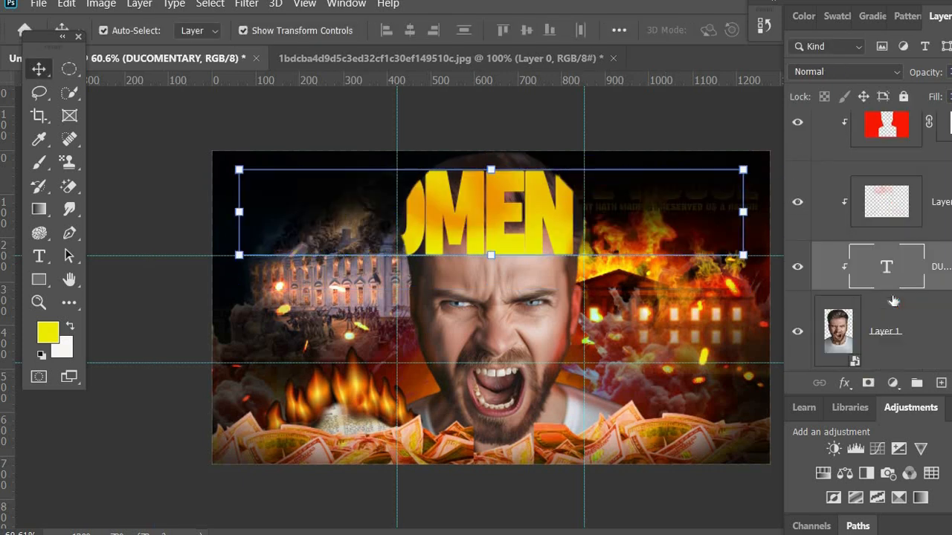
key("ctrl+[")
key("ctrl+[")
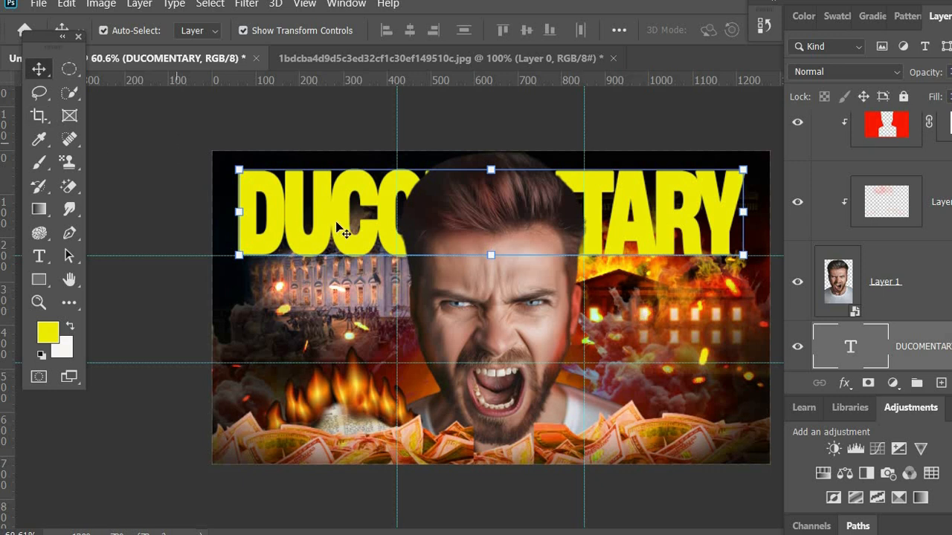
Step: Enlarge the title to about 105% width and 126% height, nearly reaching the right canvas edge, and nudge it into place
key("ctrl+t")
left_click_drag(745, 289, 768, 325)
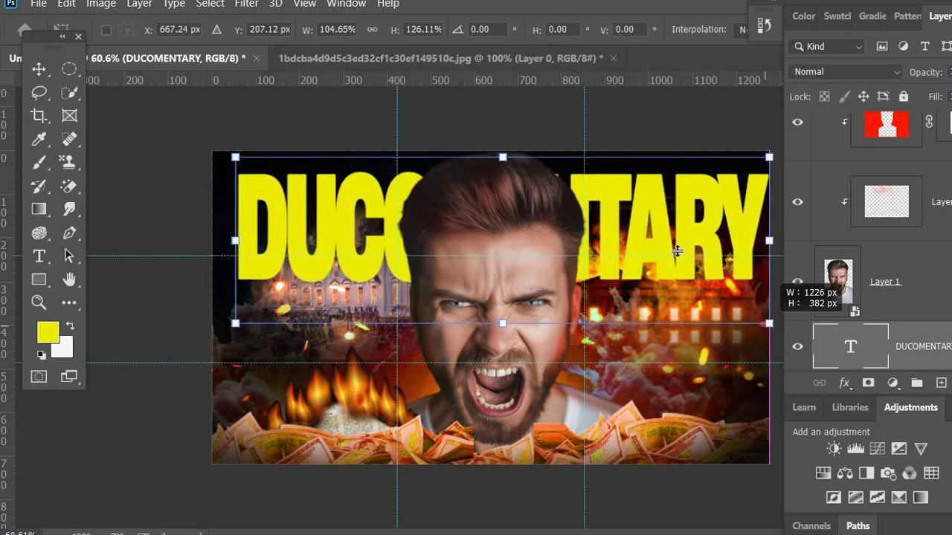
double_click(166, 154)
left_click_drag(379, 220, 397, 214)
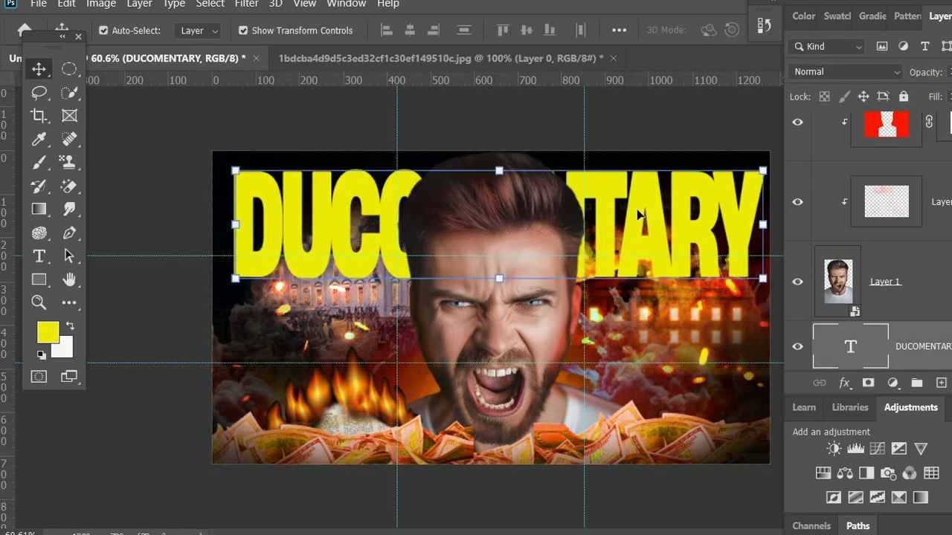
Step: Try several FreakShow Styles presets on the title and apply the orange-to-red gradient one
right_click(844, 361)
left_click(870, 4)
left_click(567, 113)
left_click(791, 284)
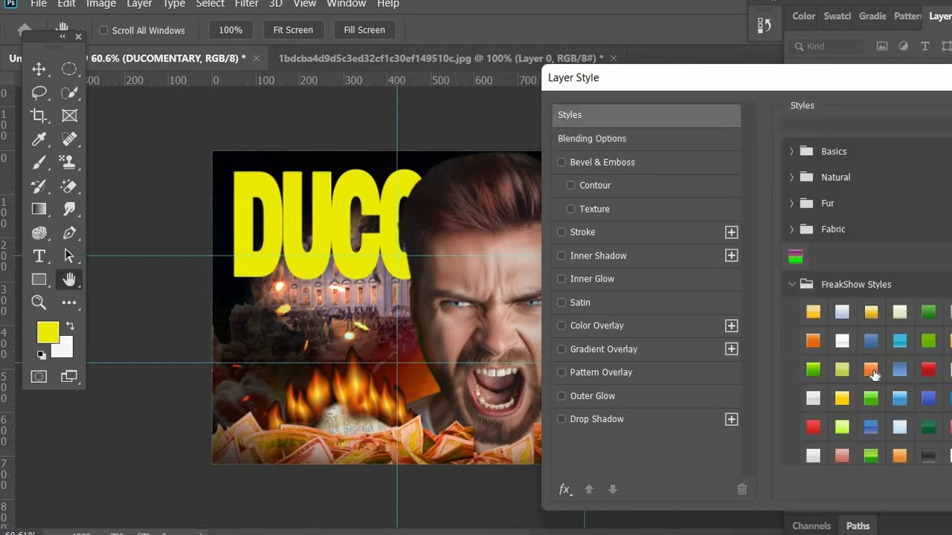
left_click(871, 373)
scroll(842, 359, "down", 5)
left_click(842, 359)
left_click(812, 421)
left_click(928, 359)
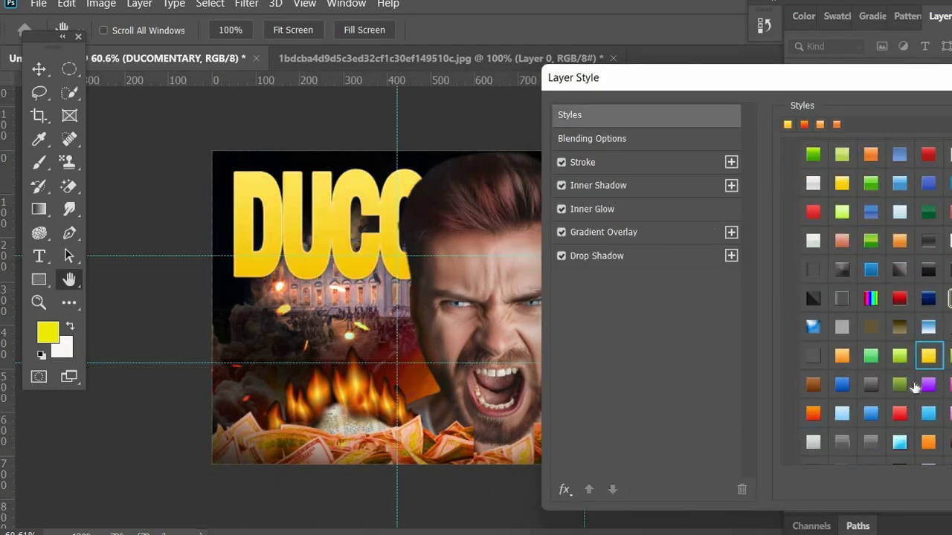
scroll(916, 387, "down", 1)
left_click(929, 387)
scroll(902, 410, "down", 1)
left_click(898, 391)
left_click_drag(733, 83, 533, 78)
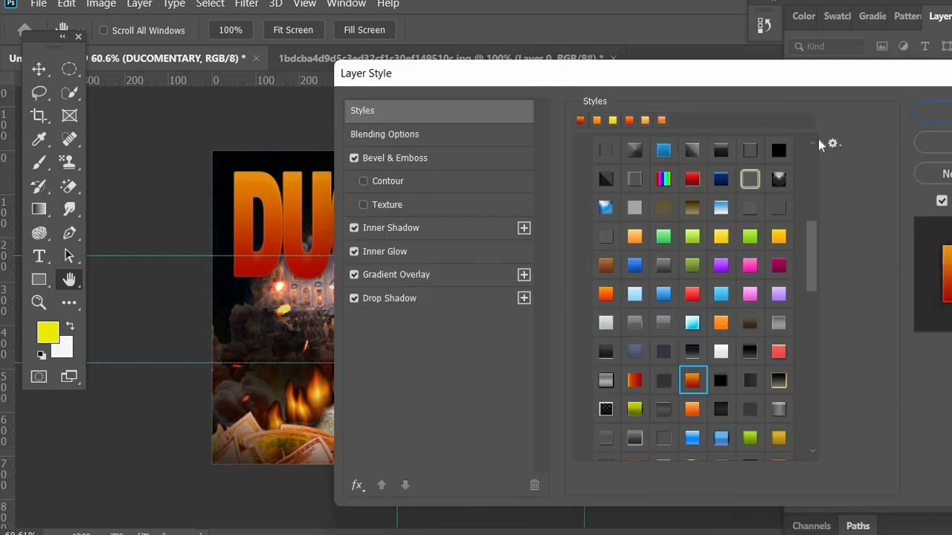
left_click_drag(834, 76, 656, 95)
left_click_drag(372, 91, 689, 52)
Step: List all effects in the title's layer style and add a stroke in orange-yellow e5ab30
left_click(502, 466)
left_click(544, 243)
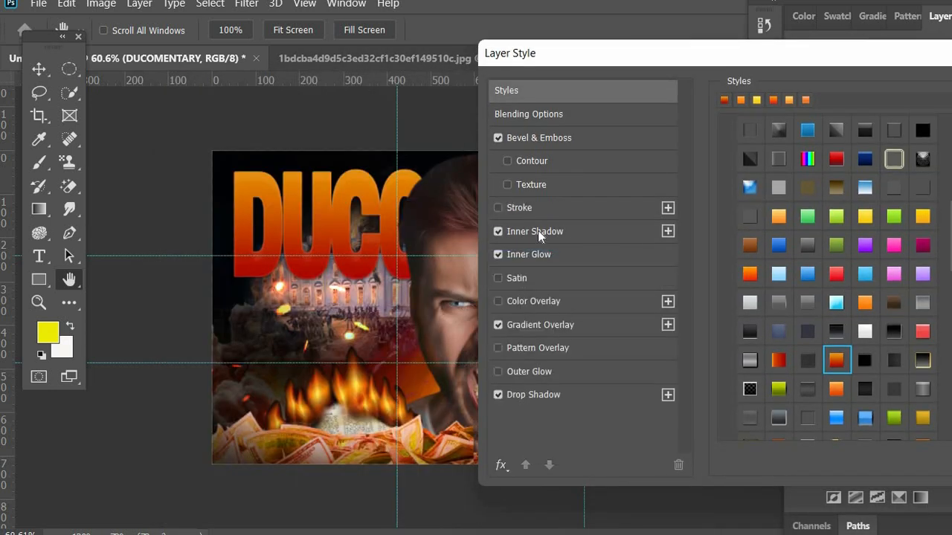
left_click(520, 208)
left_click(760, 252)
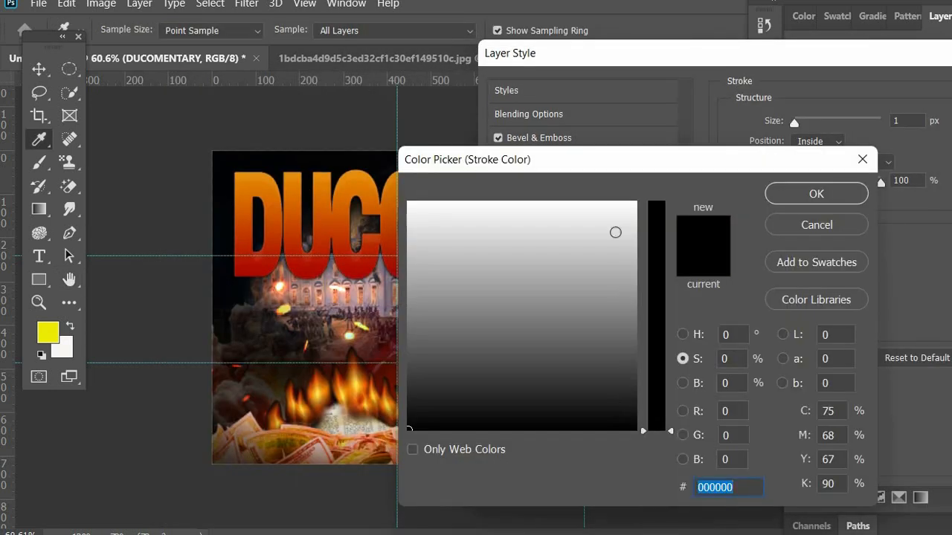
left_click(616, 233)
left_click(656, 206)
left_click(440, 211)
left_click(422, 221)
left_click(455, 255)
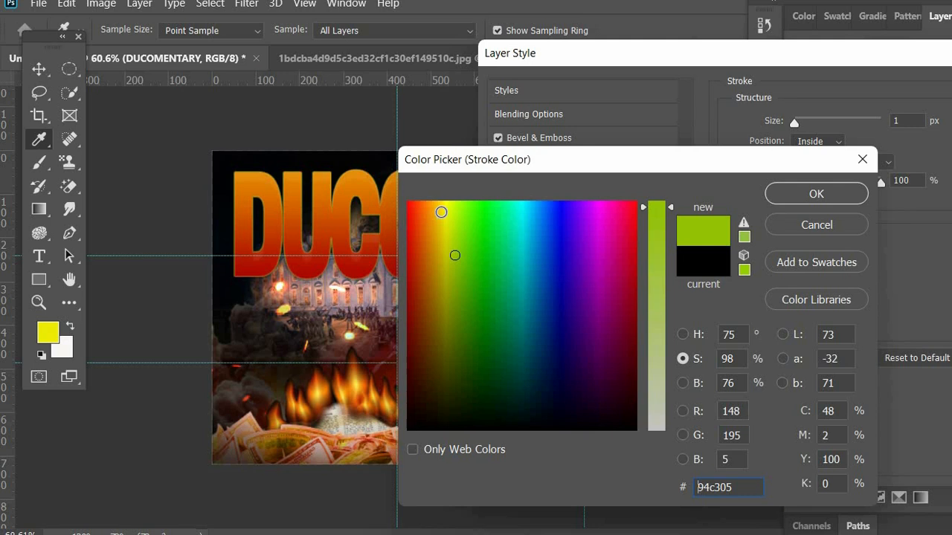
left_click(441, 212)
left_click(359, 389)
left_click(315, 394)
left_click(319, 390)
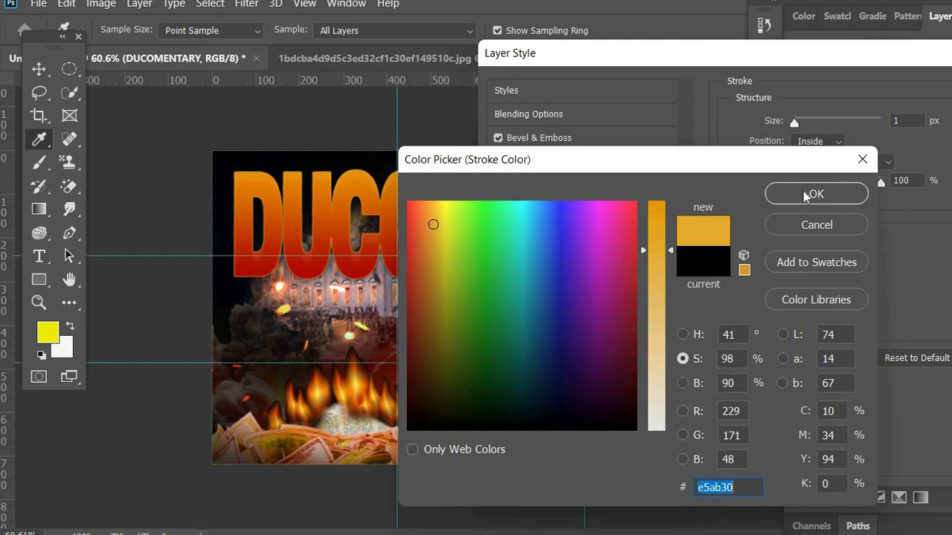
left_click(810, 194)
Step: Change the orange end of the title's gradient overlay to yellow and set its scale to 150%
left_click(540, 325)
left_click(838, 163)
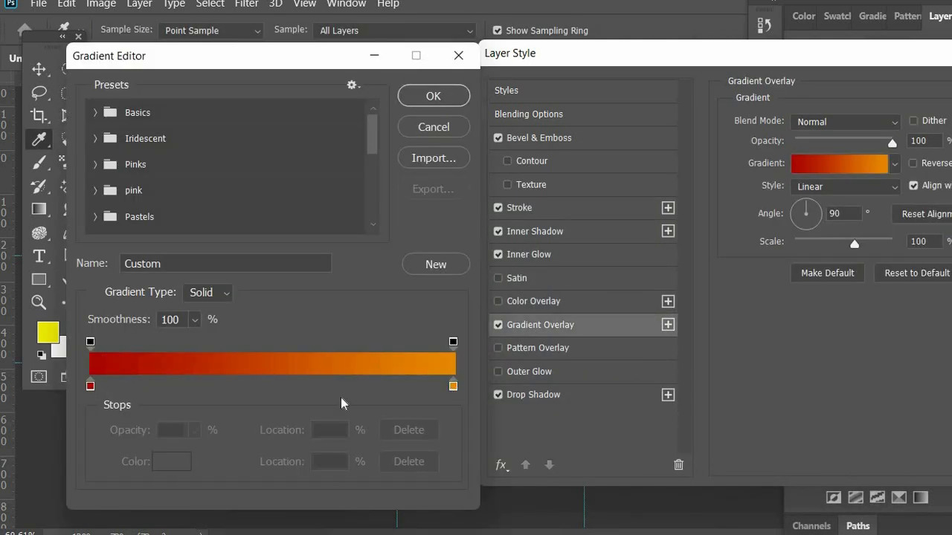
double_click(453, 386)
left_click(444, 220)
left_click(816, 194)
left_click(427, 101)
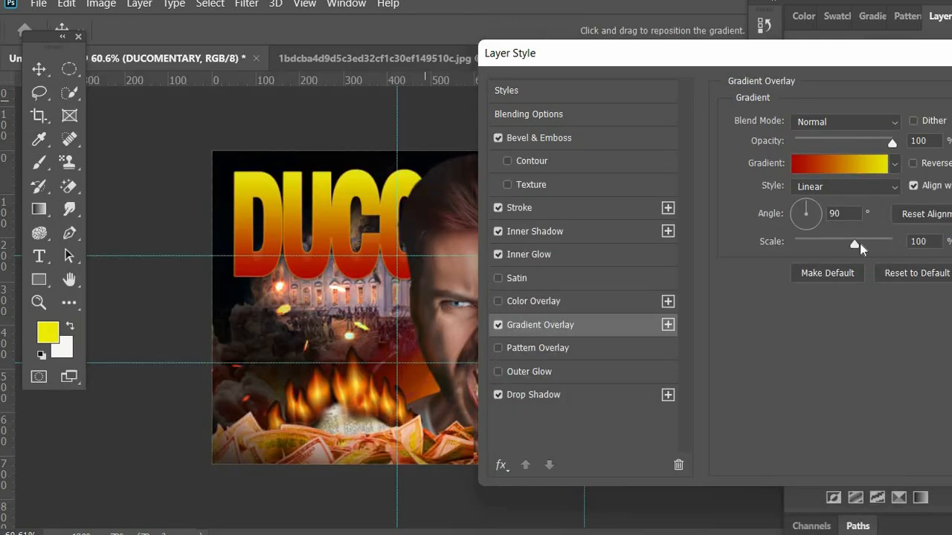
left_click_drag(860, 243, 898, 237)
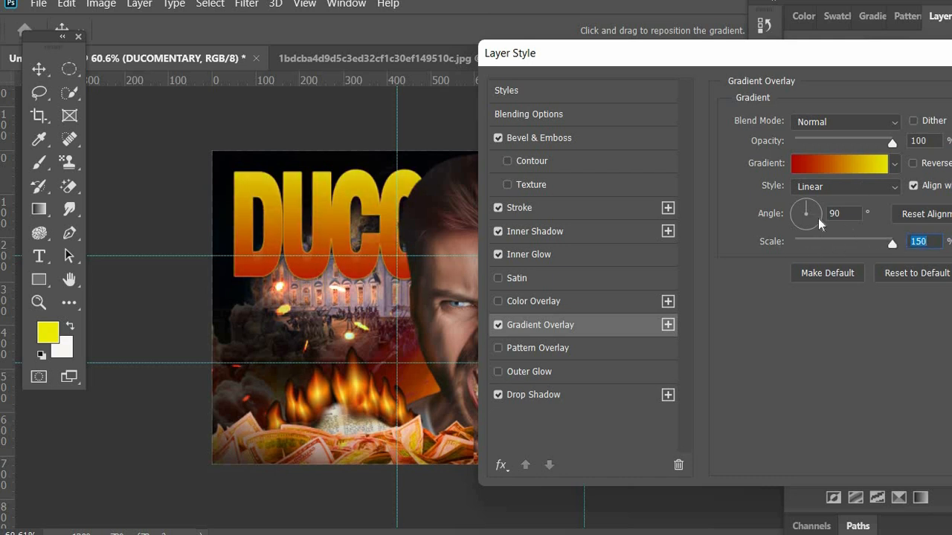
Step: Try the Reflected style on the title's gradient overlay, and restore Linear
left_click(848, 186)
left_click(852, 242)
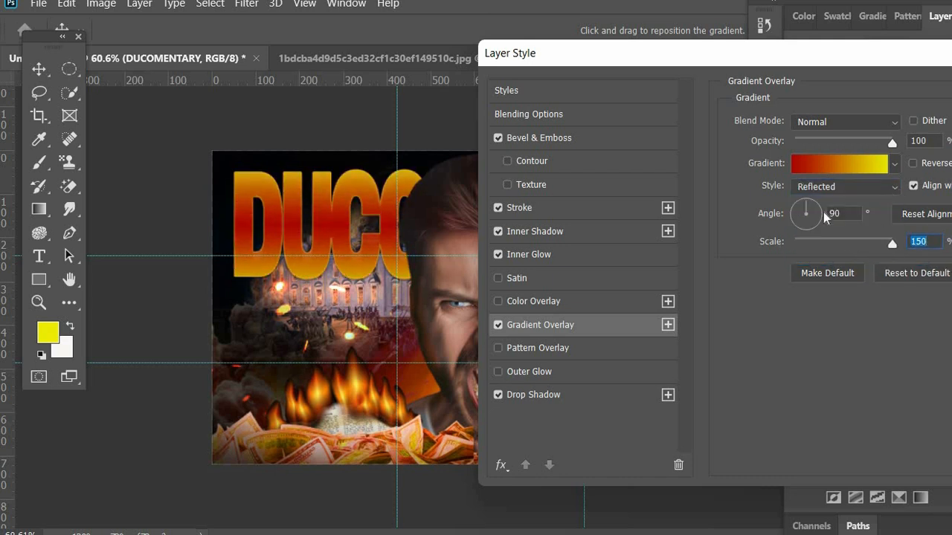
left_click(823, 186)
left_click(822, 188)
Step: Set the title's drop shadow to 97% opacity, 21 px distance, 13% spread and 7 px size, and apply the layer style
left_click_drag(820, 59, 801, 61)
left_click(520, 396)
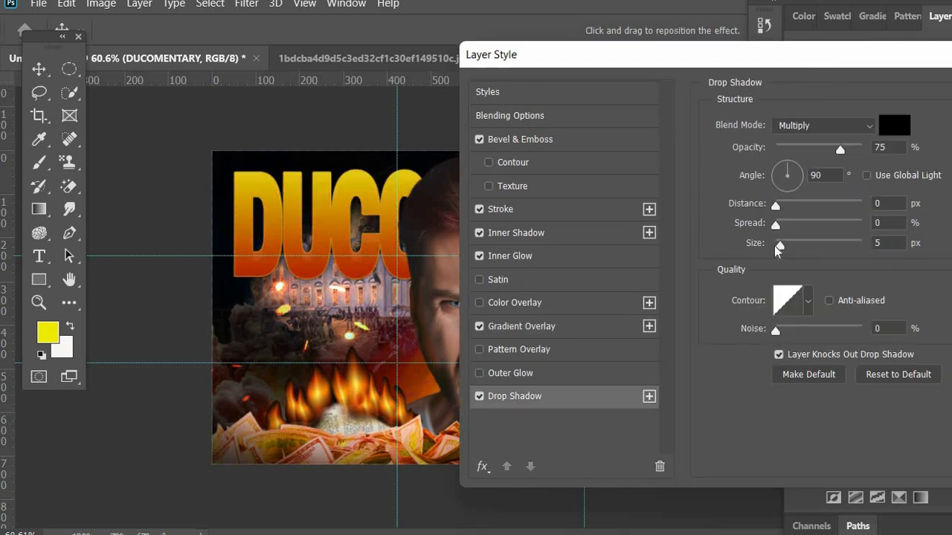
left_click_drag(776, 208, 795, 209)
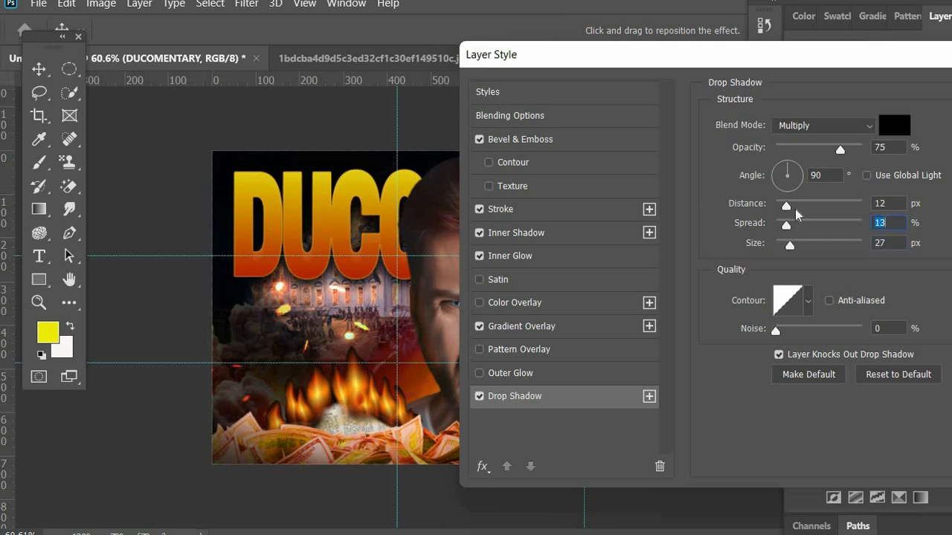
left_click(859, 149)
left_click_drag(787, 248, 783, 248)
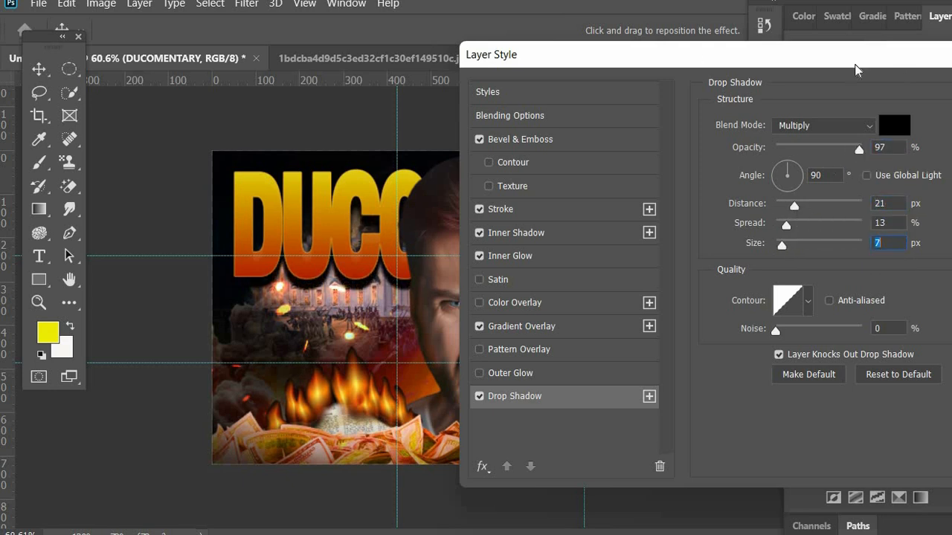
key("Return")
Step: Duplicate the styled title with the copy slightly lower, and reselect the original title layer
left_click(144, 170)
left_click(649, 223)
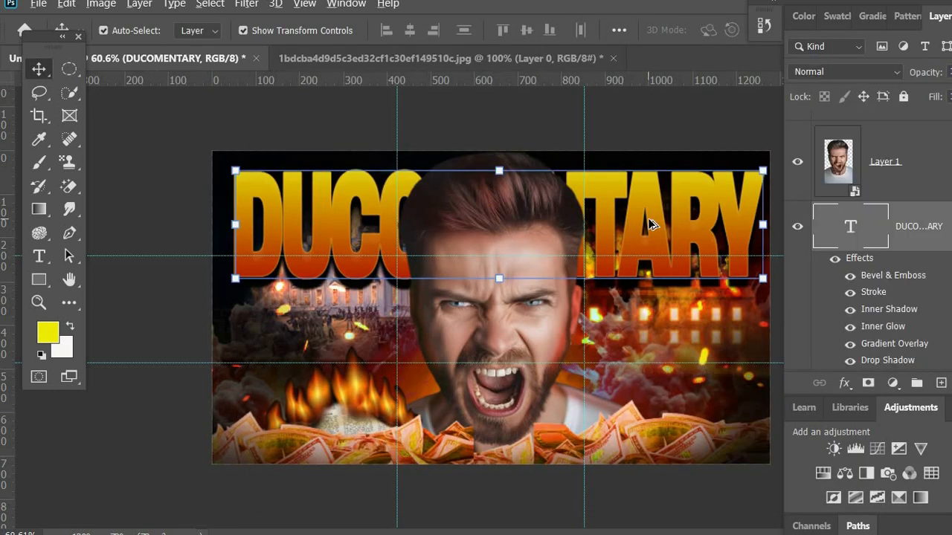
left_click_drag(650, 223, 649, 226, "alt")
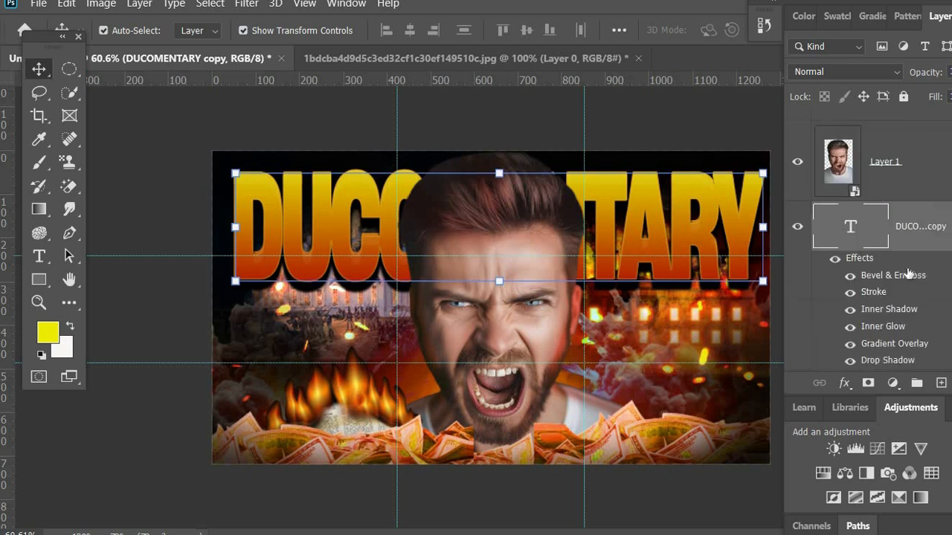
key("ctrl+z")
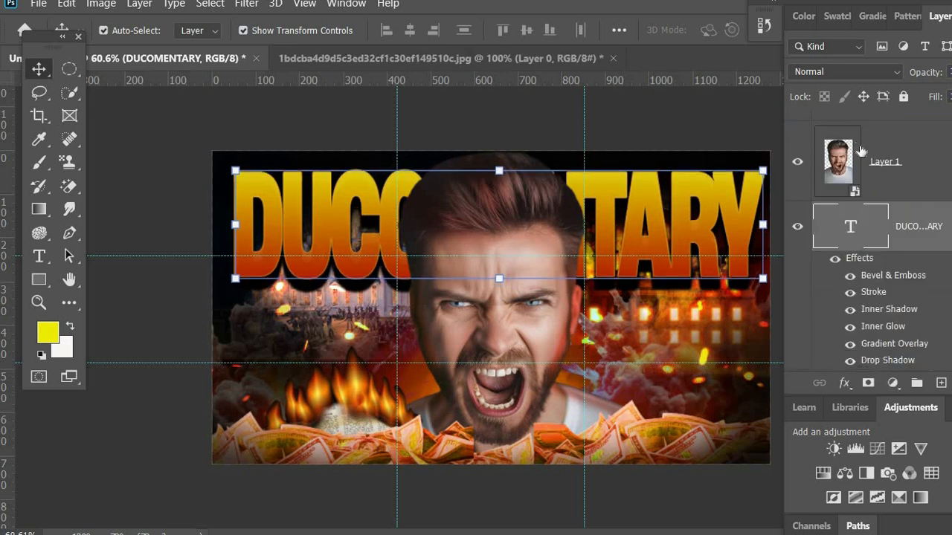
Step: Move the original title above the man's layer, clipped to him, and reduce its fill to 0%
key("ctrl+bracketright")
left_click_drag(876, 336, 886, 120)
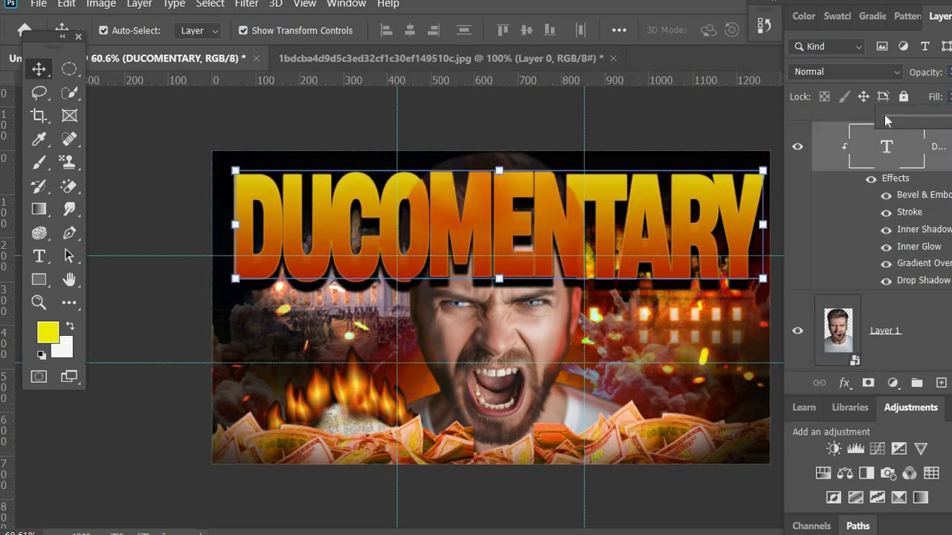
scroll(866, 260, "up", 2)
Step: Try hiding the gradient overlay of the title copy behind the man, and show it again
scroll(869, 274, "down", 4)
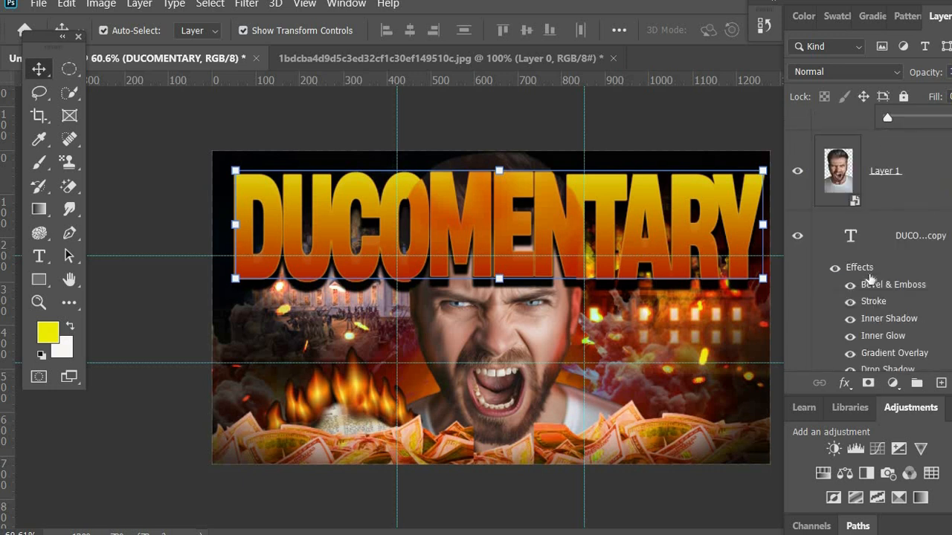
left_click(883, 236)
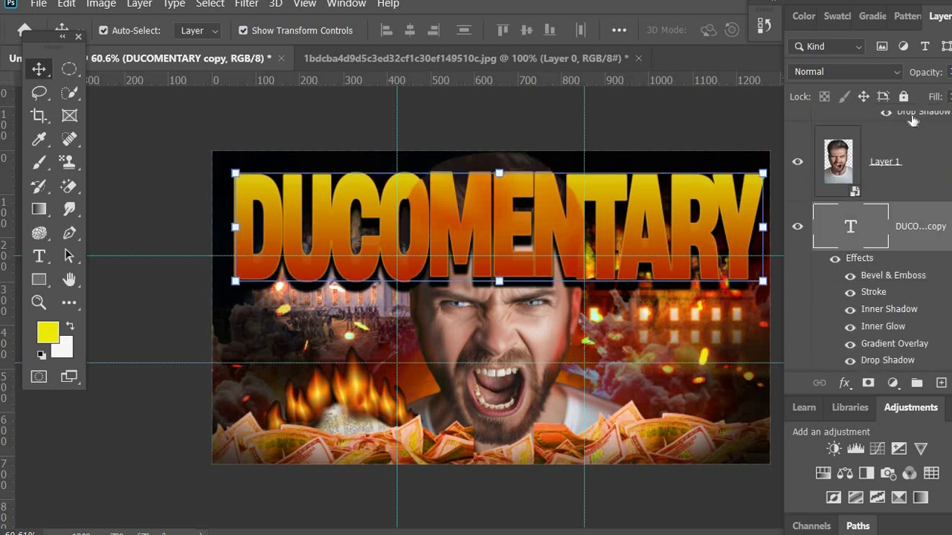
left_click(850, 344)
left_click(850, 345)
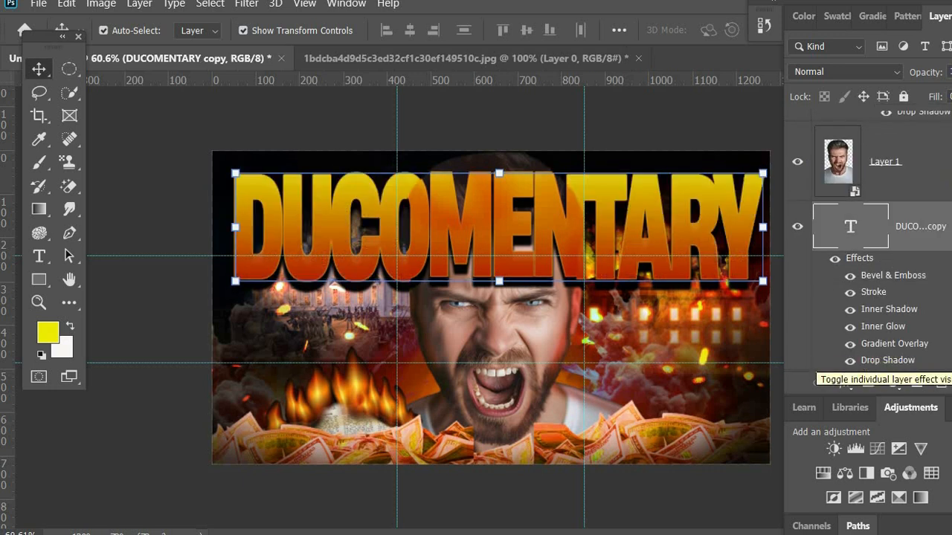
Step: Hide the gradient overlay of the title clipped to the man, and deselect the layer
scroll(893, 208, "up", 3)
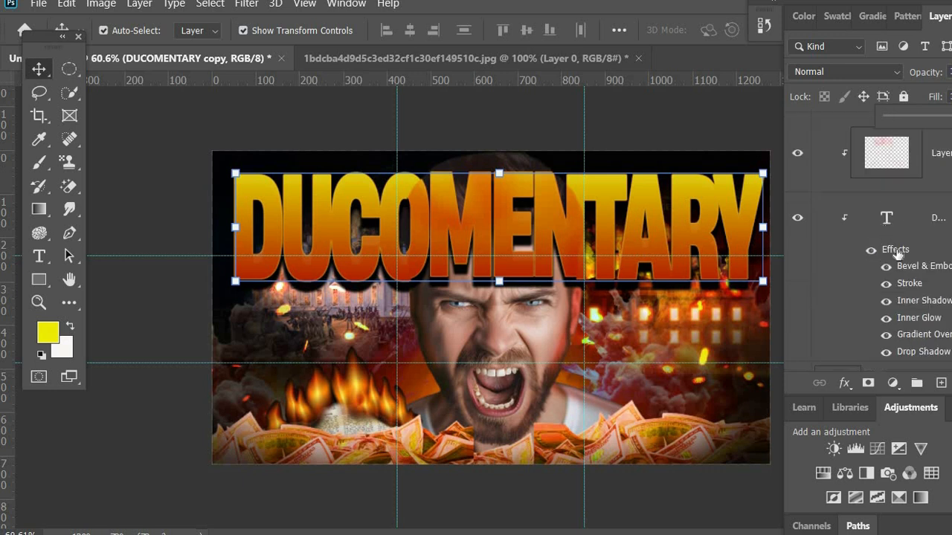
left_click(896, 232)
left_click(887, 336)
left_click(165, 198)
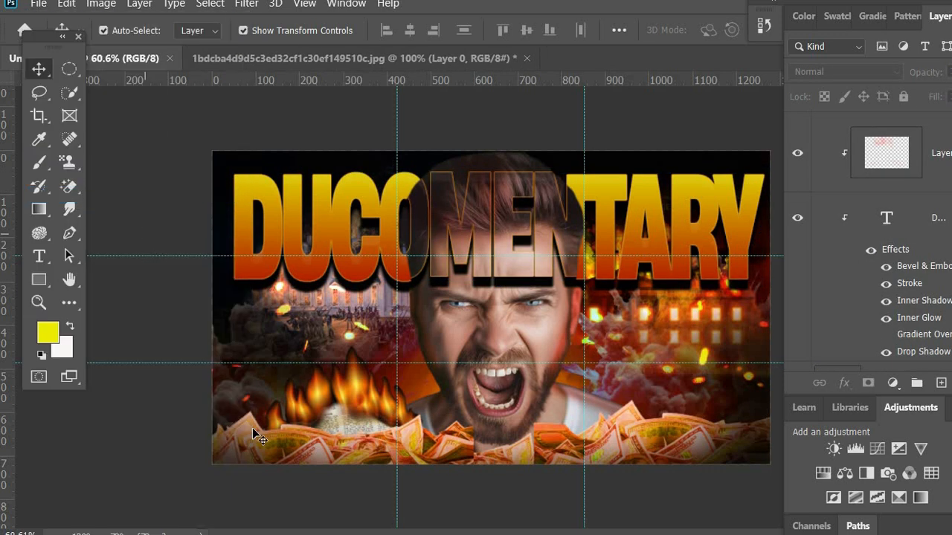
Step: Paint a soft red glow at the canvas's lower centre on the glow layer behind the man, using a 600 px brush
scroll(913, 270, "down", 2)
left_click(854, 285)
scroll(852, 281, "down", 3)
left_click(851, 278)
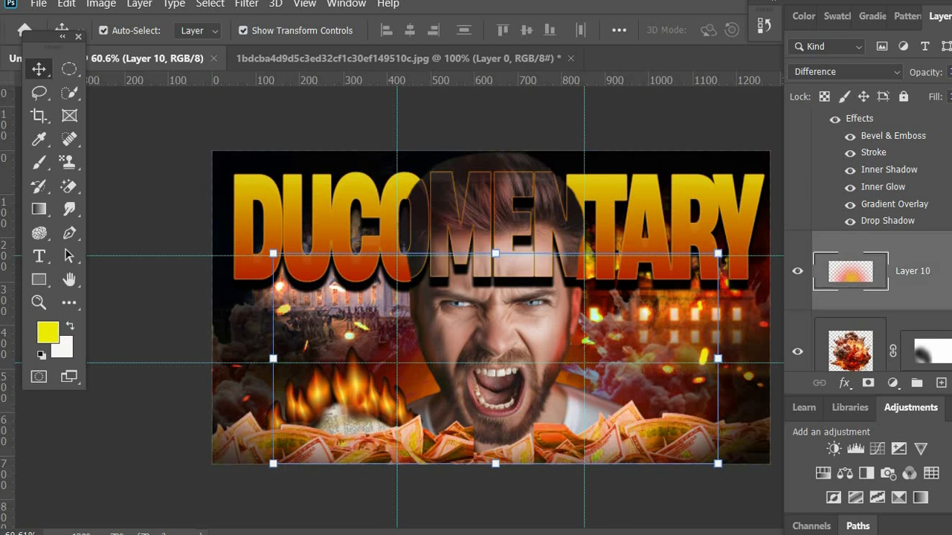
left_click(47, 332)
left_click(418, 215)
key("Return")
left_click(40, 162)
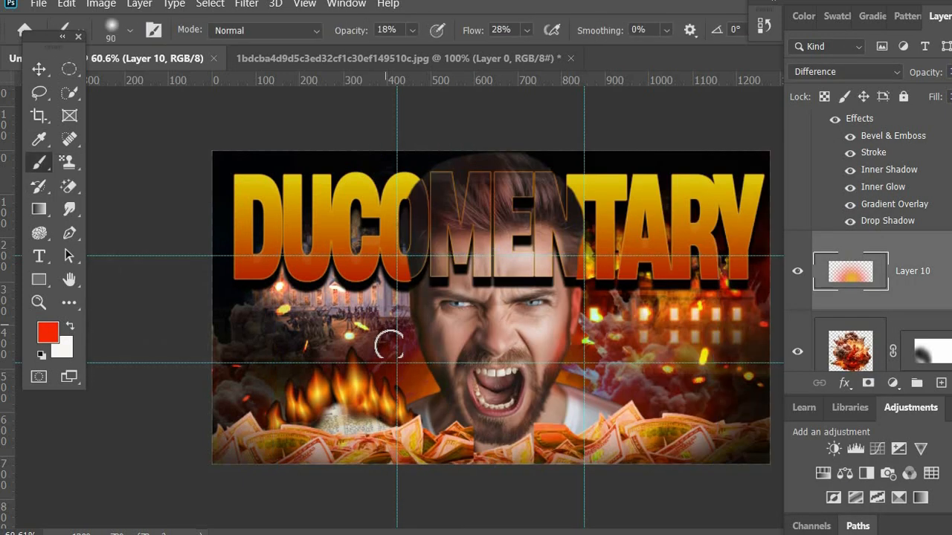
key("]")
key("]")
key("]")
key("]")
key("]")
key("]")
left_click(479, 432)
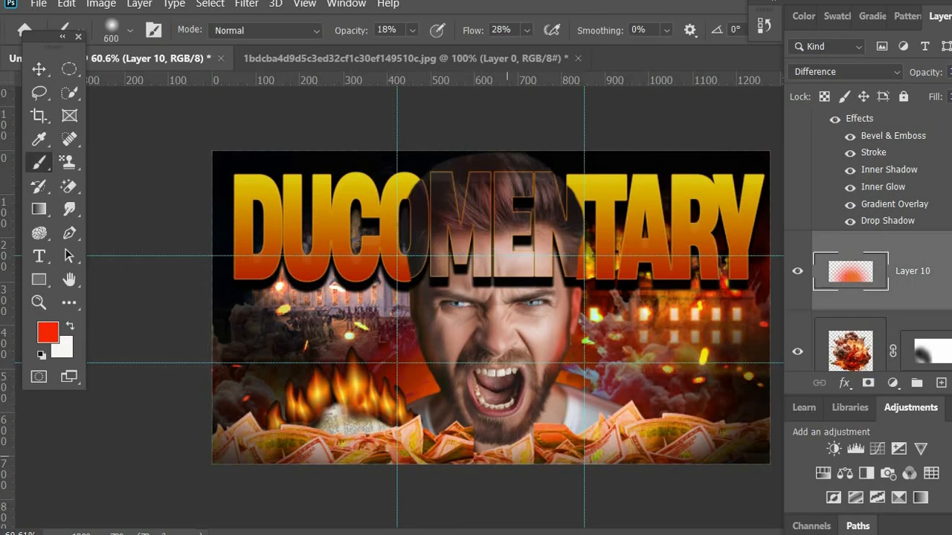
Step: Set the foreground colour to yellow and paint a smaller glow in the middle of the red one with a reduced brush
left_click(48, 333)
left_click(440, 219)
key("Return")
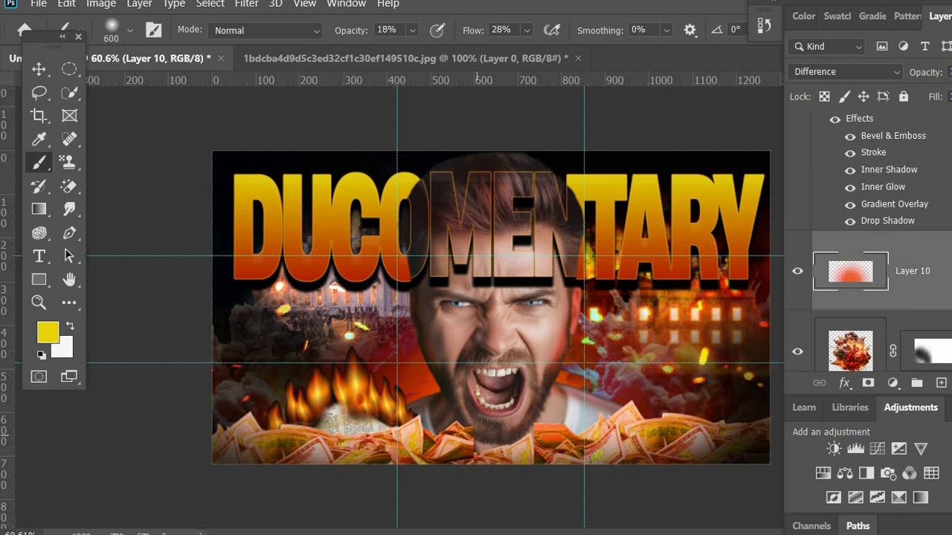
key("bracketleft")
key("bracketleft")
key("bracketleft")
key("bracketleft")
key("bracketleft")
key("bracketleft")
key("bracketleft")
key("bracketleft")
key("bracketleft")
Step: Set the glow layer's blend mode to Linear Light and deselect the layer
left_click(844, 71)
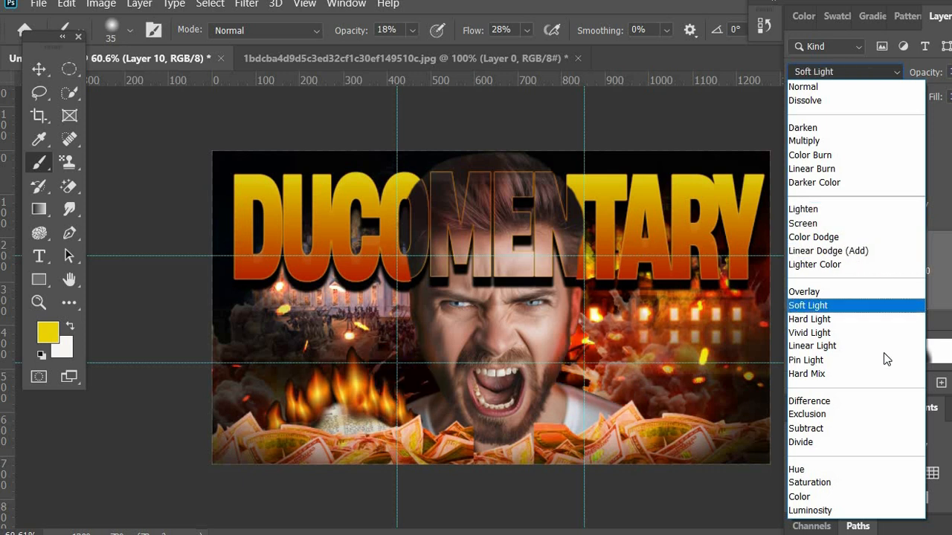
left_click(863, 352)
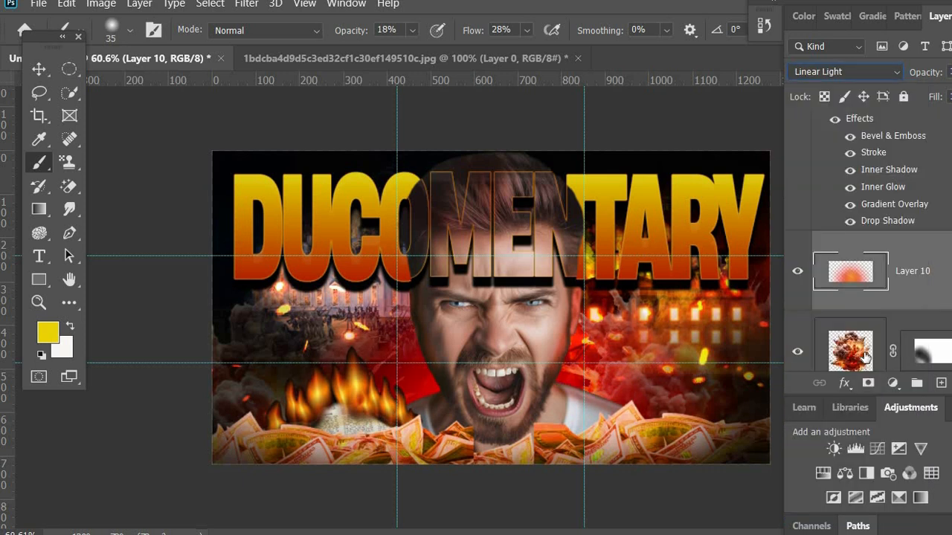
left_click(36, 70)
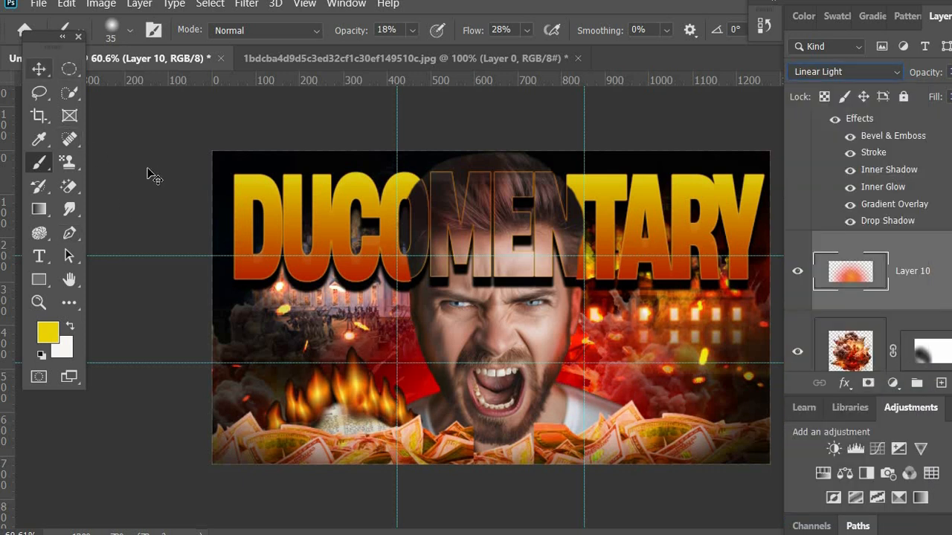
left_click(148, 170)
Step: Save the composite document
left_click(39, 6)
left_click(67, 195)
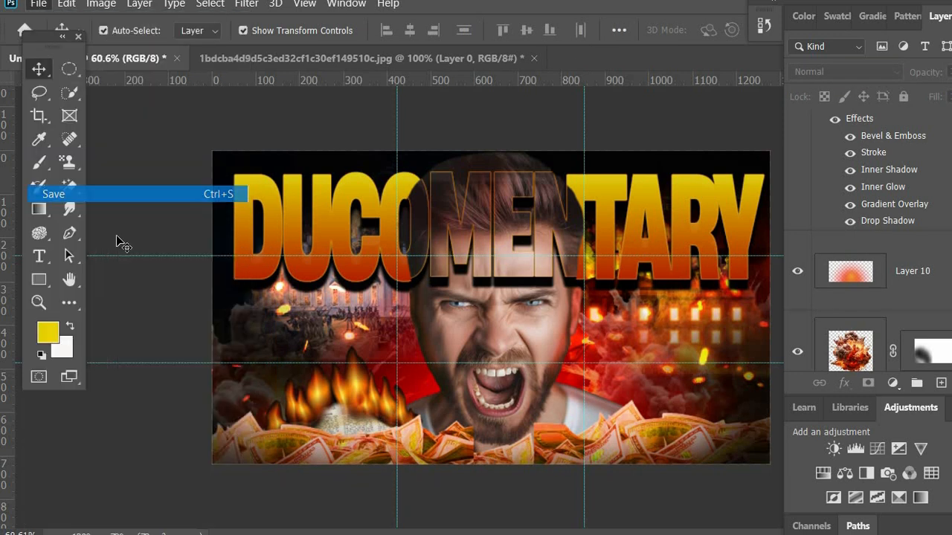